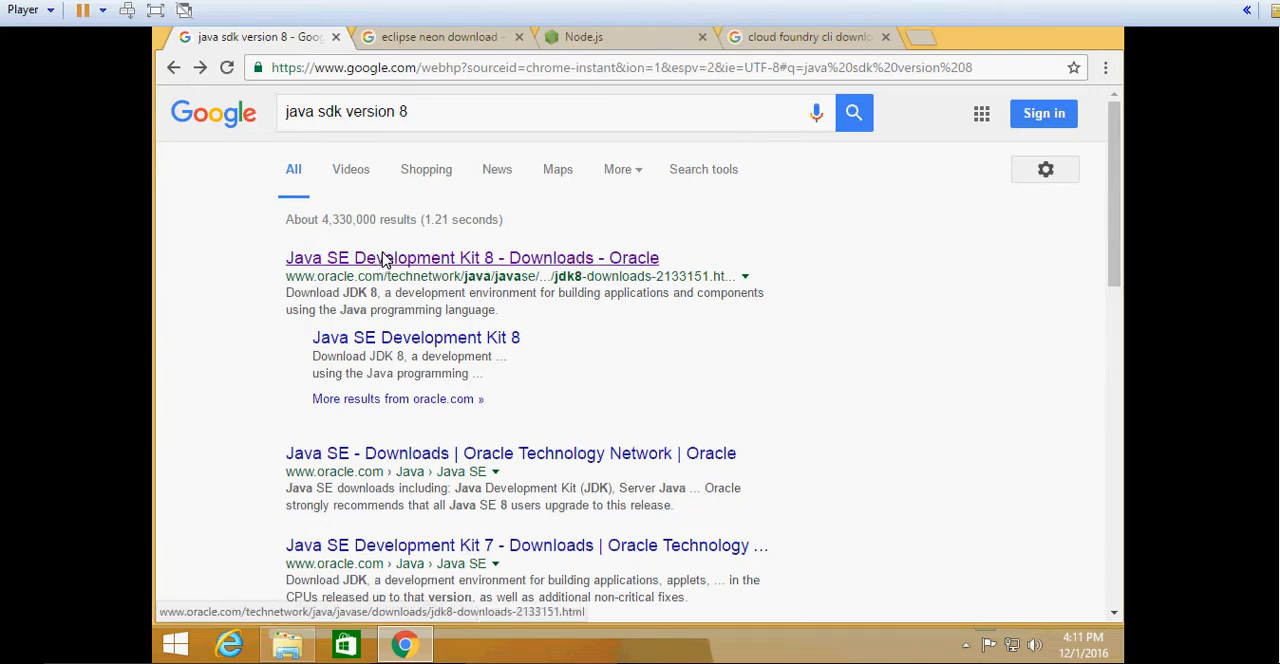
- Open Oracle's Java SE Development Kit 8 downloads page from the search results and accept the license agreement for 8u111
left_click(383, 259)
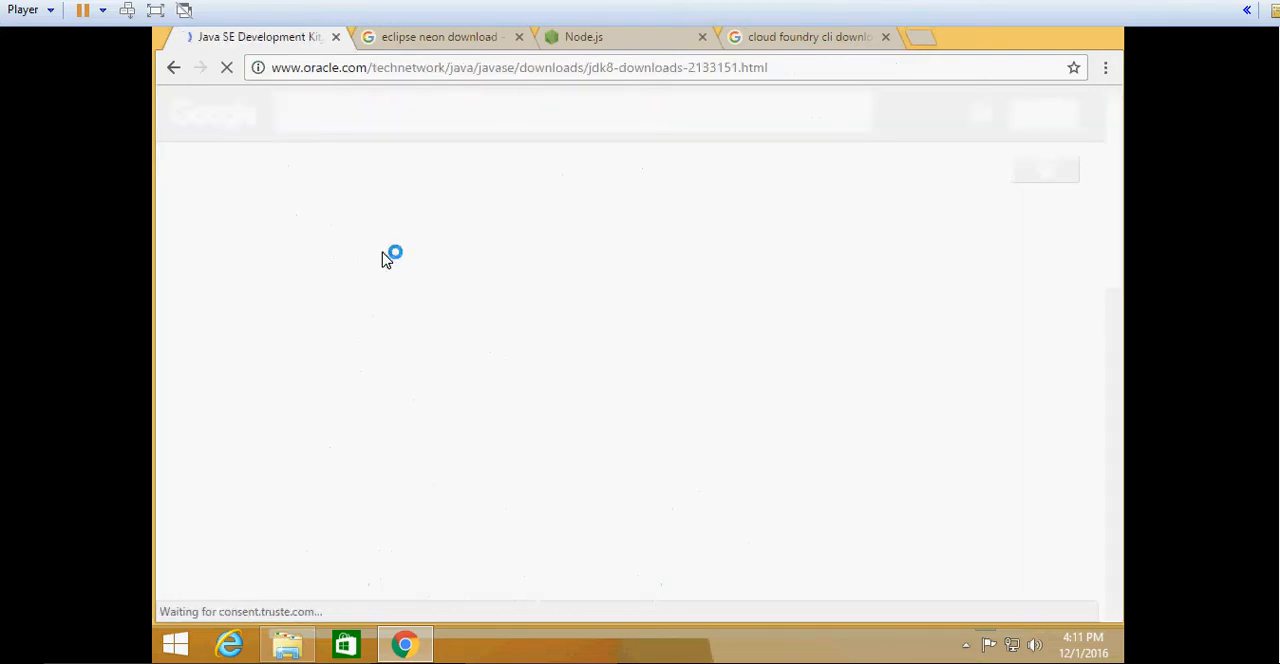
scroll(560, 352, "down", 1)
scroll(563, 356, "down", 2)
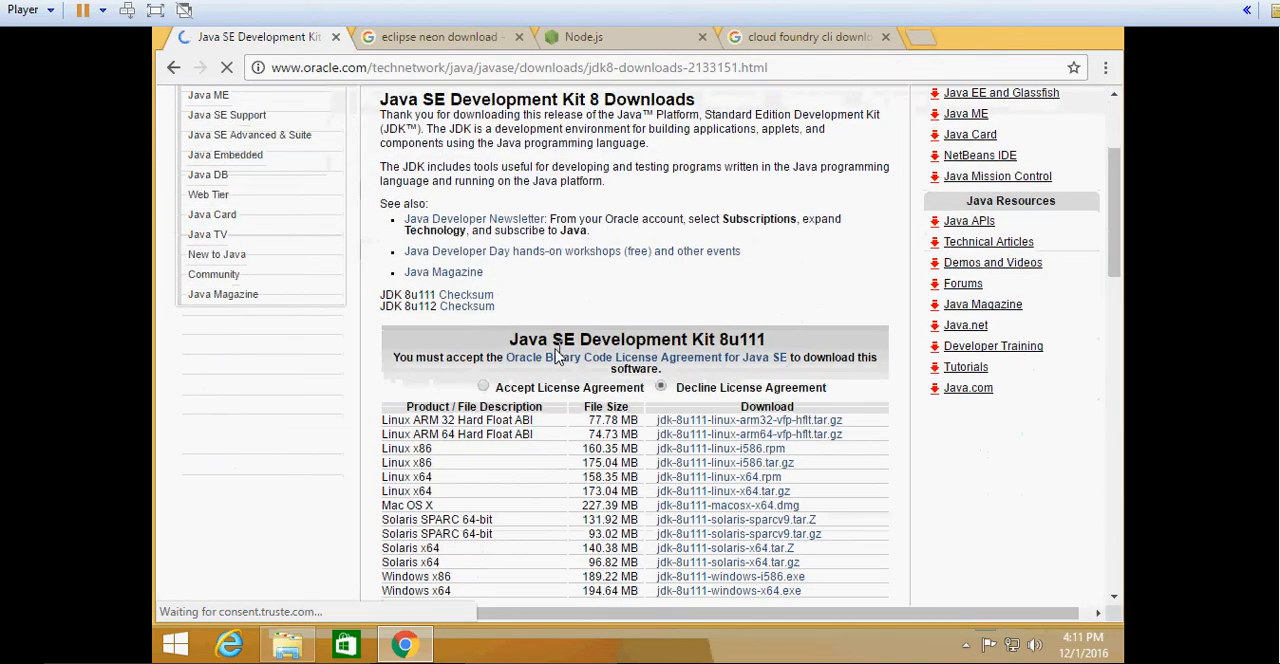
left_click(483, 388)
scroll(600, 420, "down", 3)
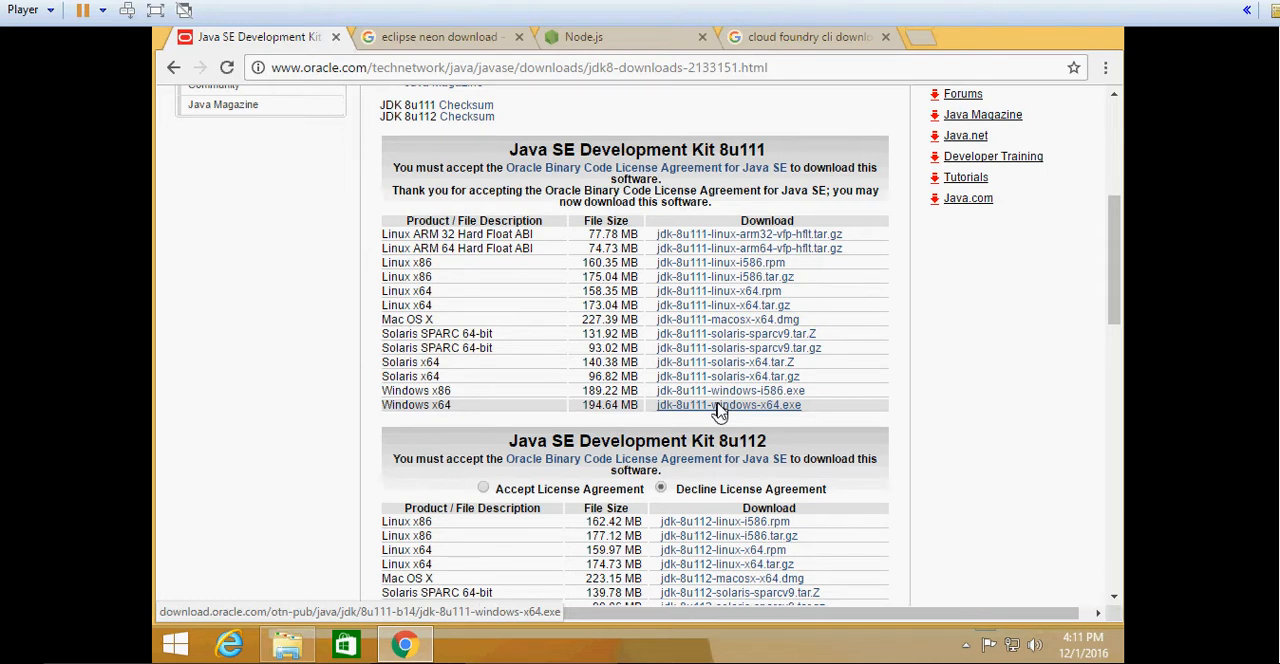
- Open the eclipse.org downloads page from the Eclipse Neon search results and bring up the Node.js page's Windows x64 downloads
left_click(422, 40)
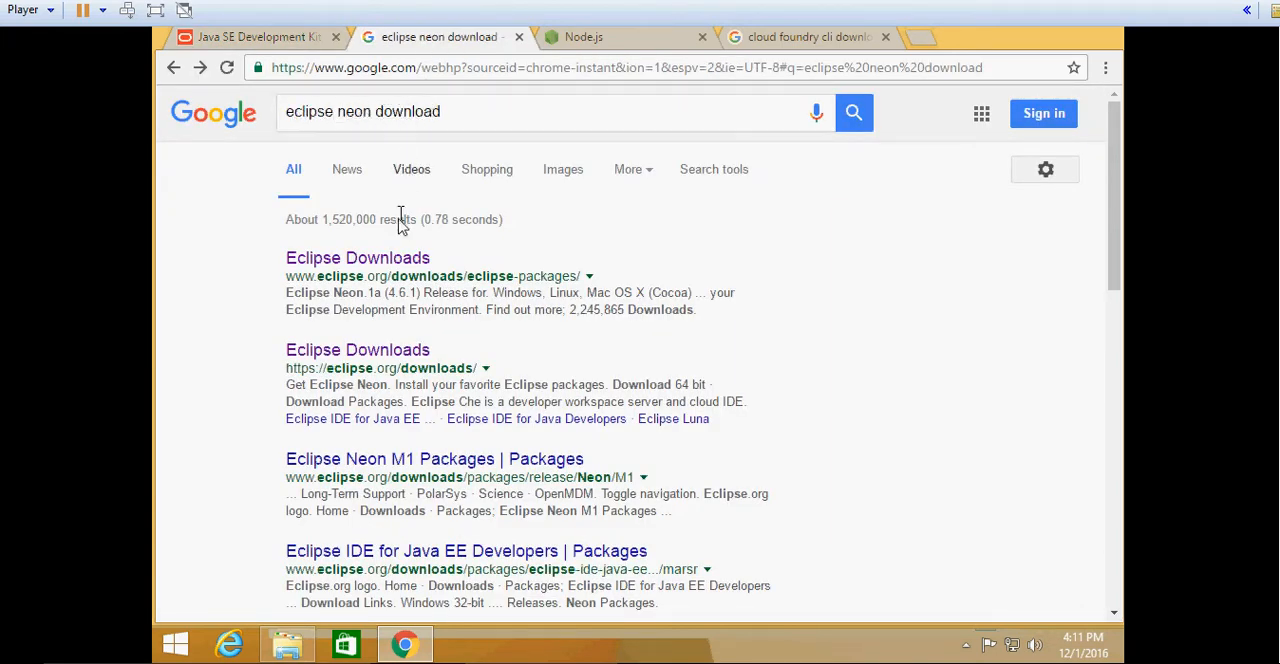
left_click(372, 358)
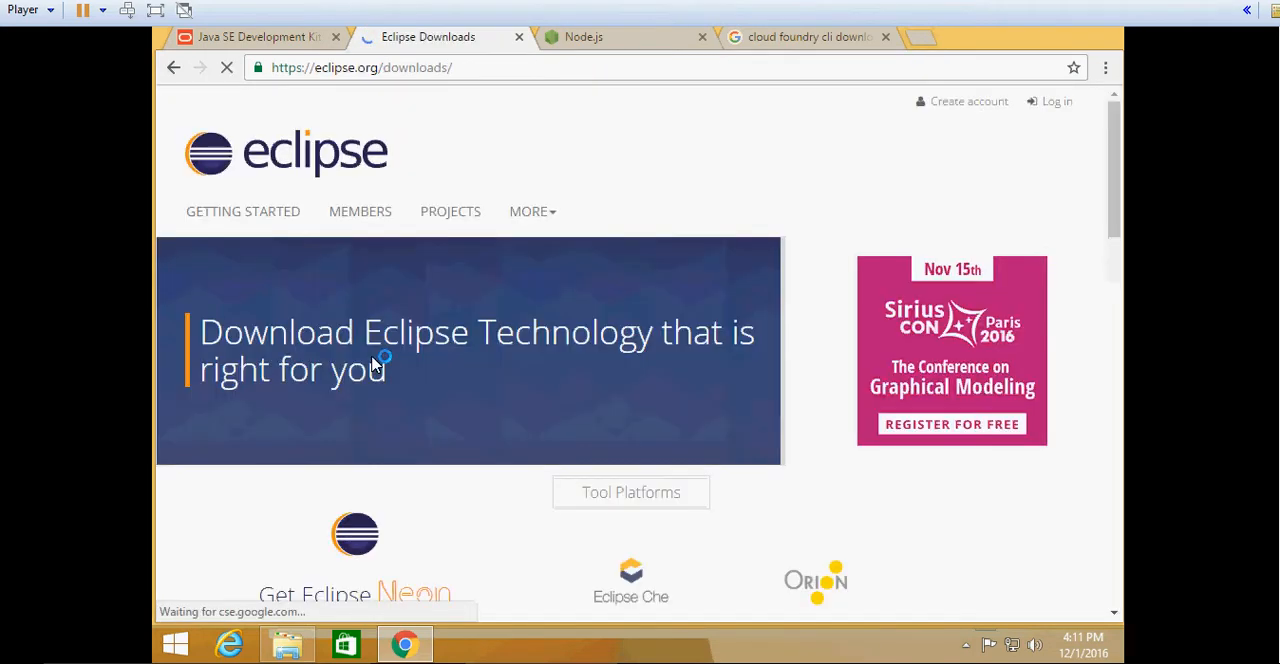
scroll(380, 362, "down", 2)
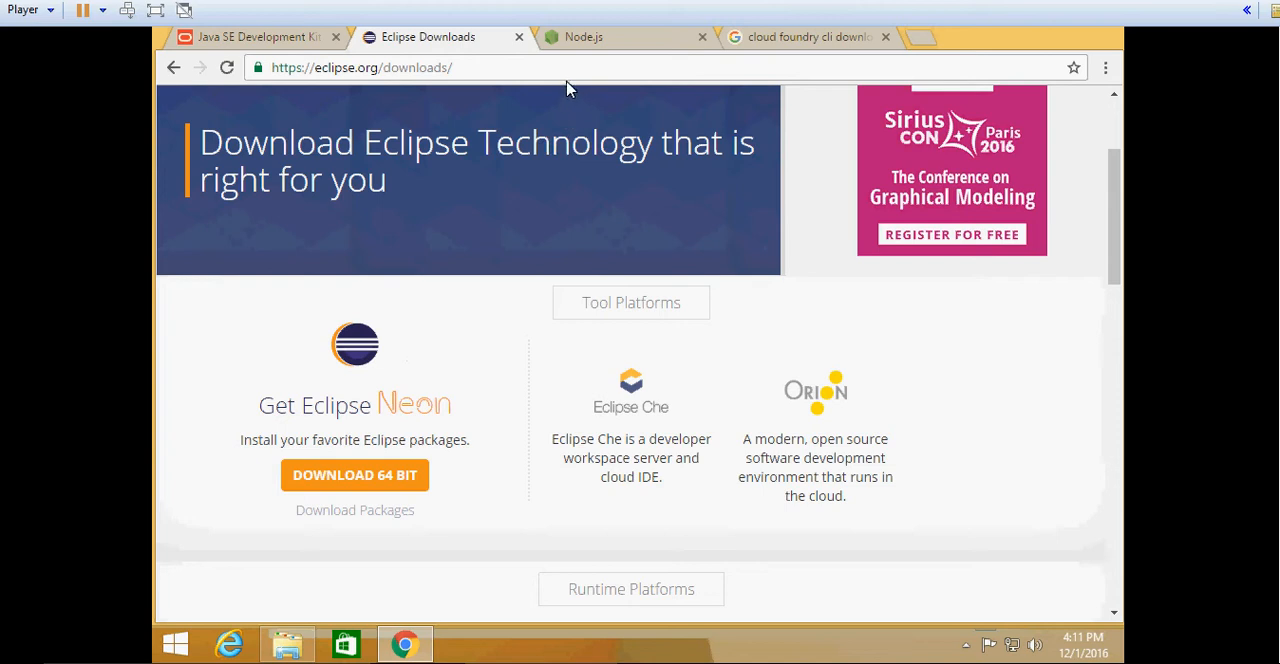
left_click(582, 37)
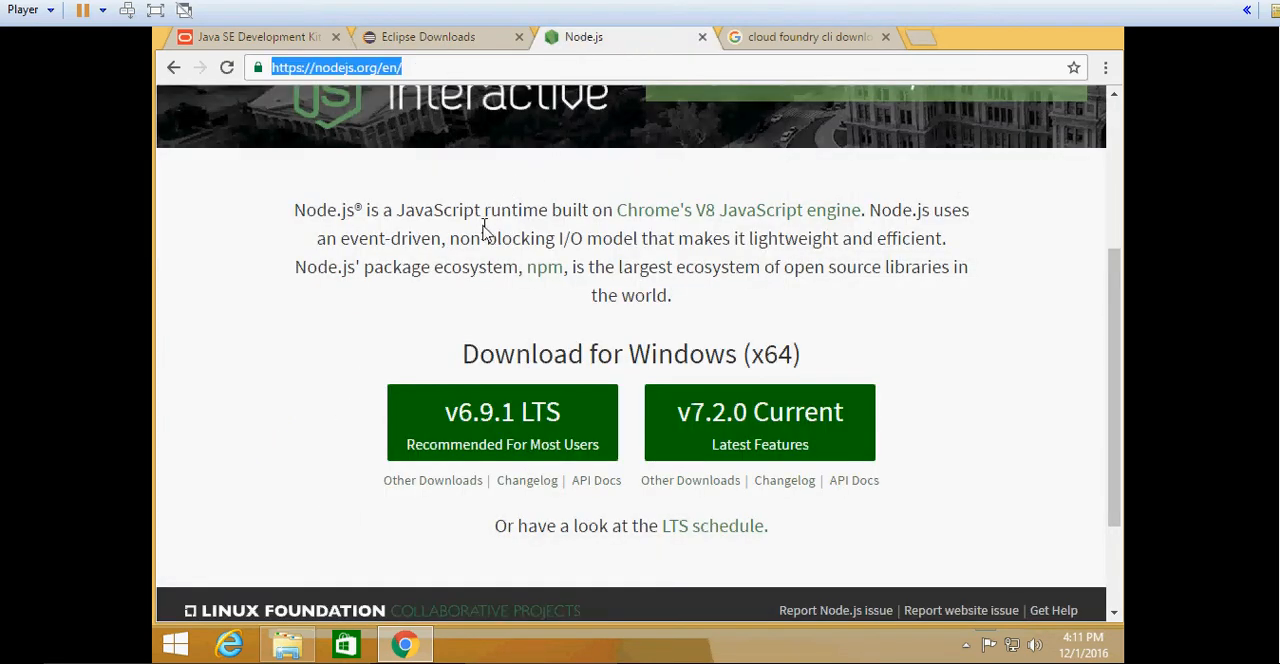
scroll(484, 229, "up", 1)
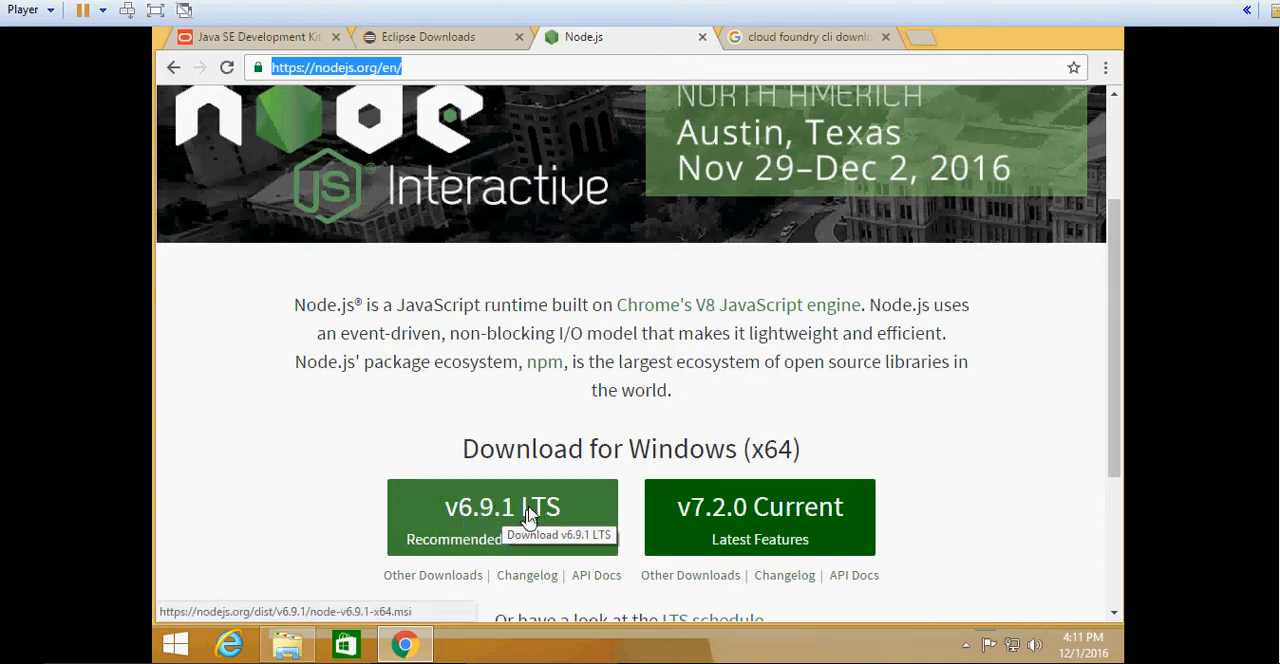
- Open the cloudfoundry/cli releases page on GitHub from the search results and bring the v6.22.2 installers into view
left_click(771, 40)
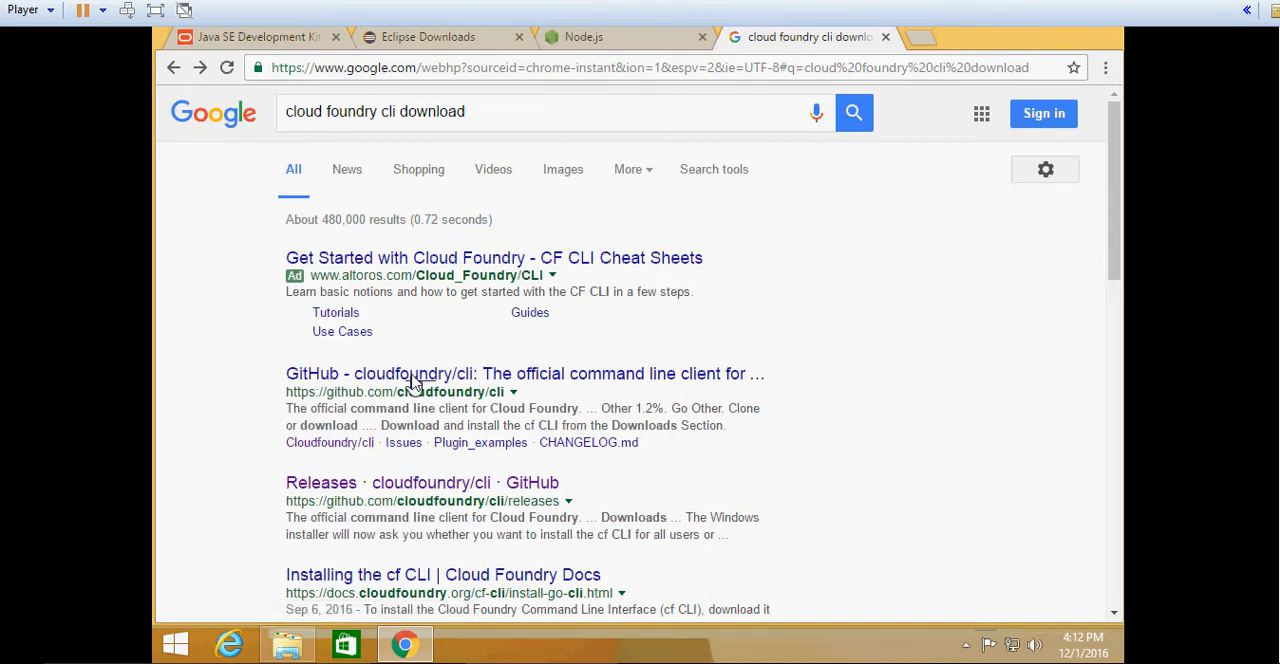
scroll(417, 449, "down", 2)
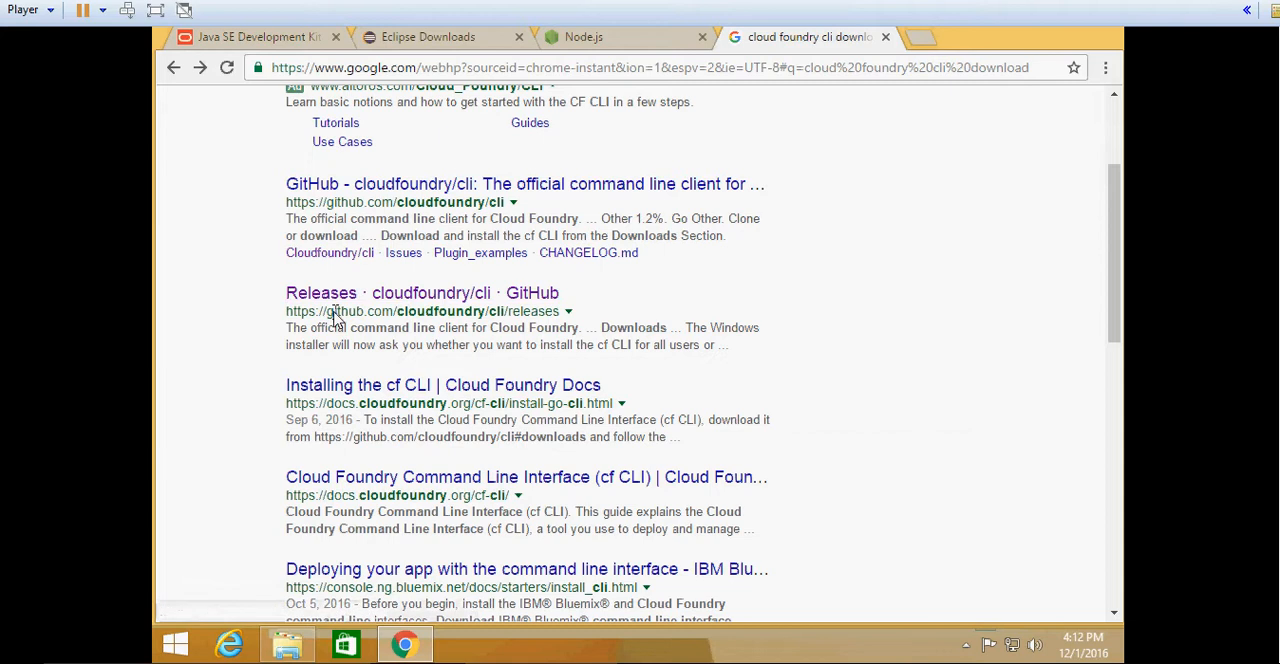
left_click_drag(334, 312, 490, 318)
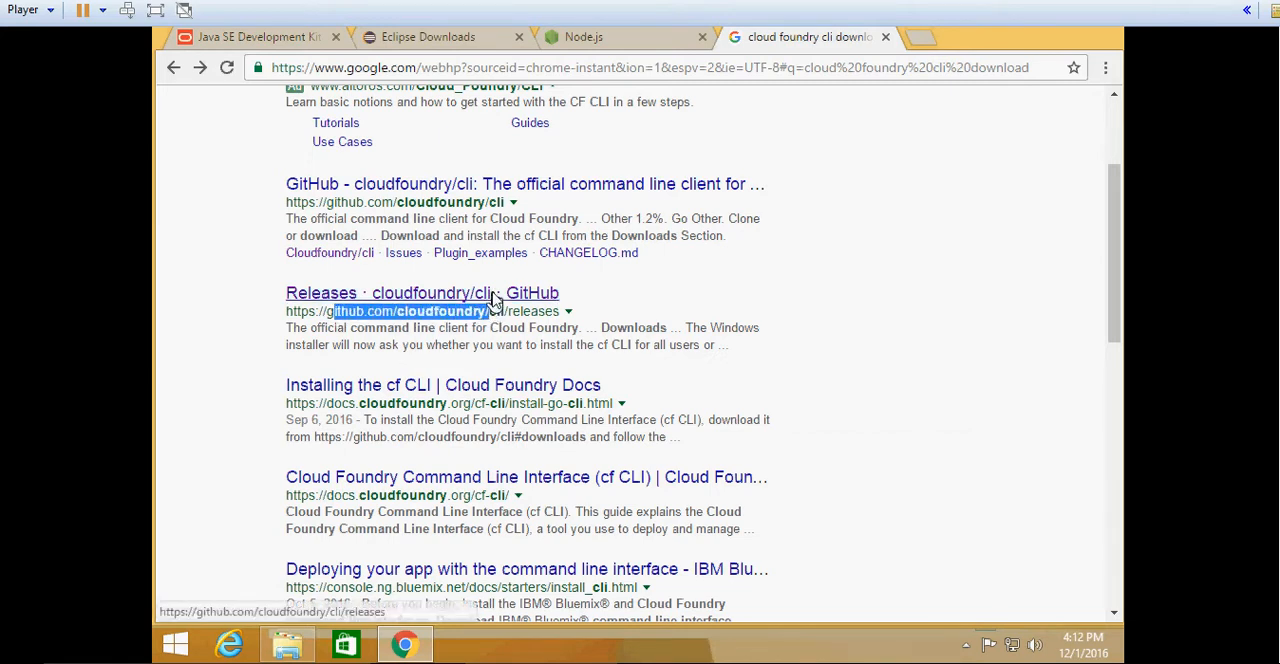
left_click(493, 296)
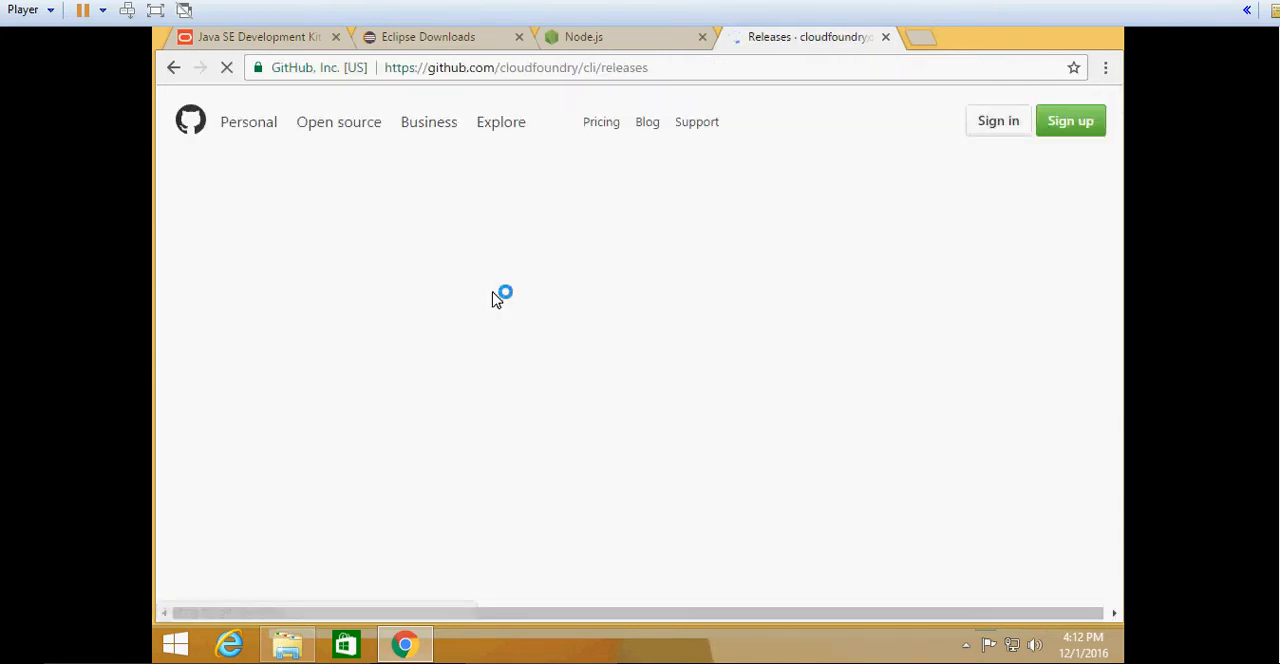
scroll(600, 343, "down", 3)
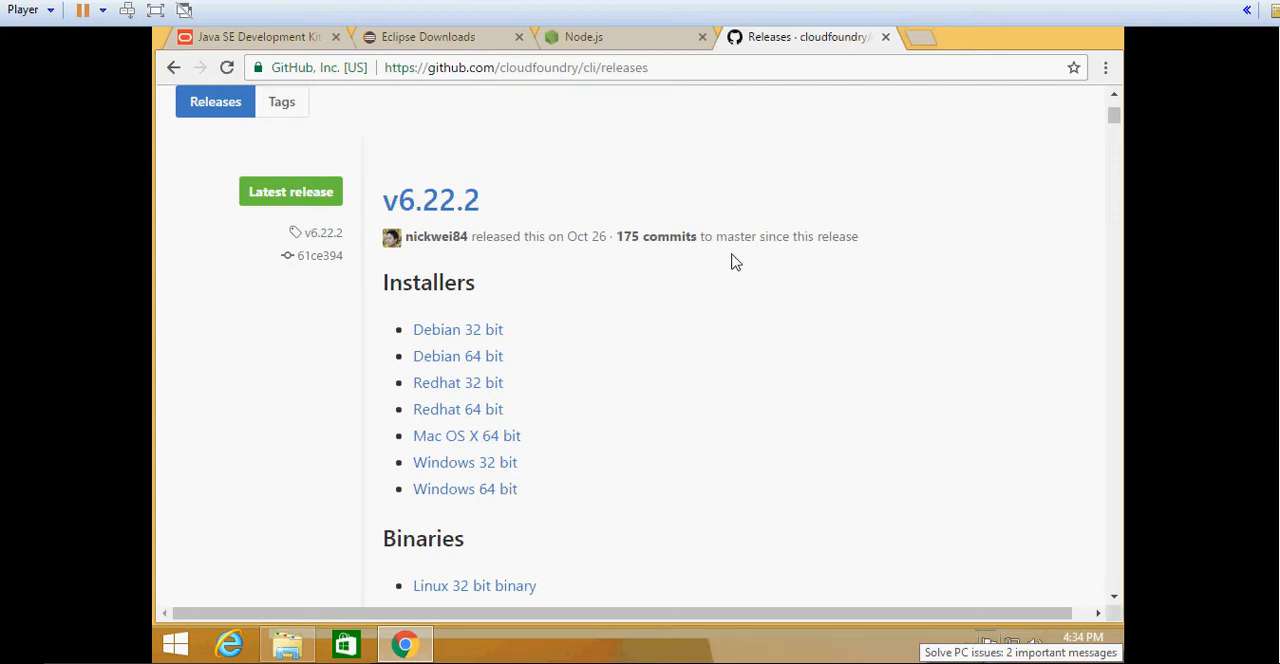
- Open the Atom editor website, atom.io, in a new browser tab
left_click(924, 40)
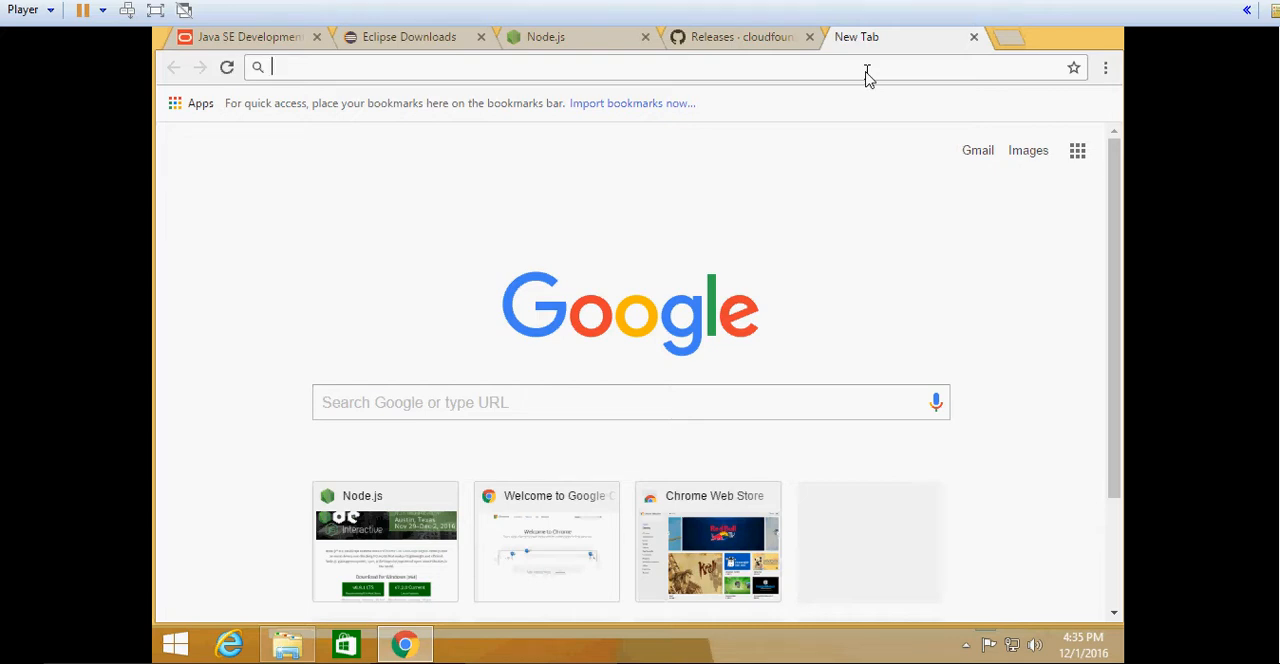
type("ato")
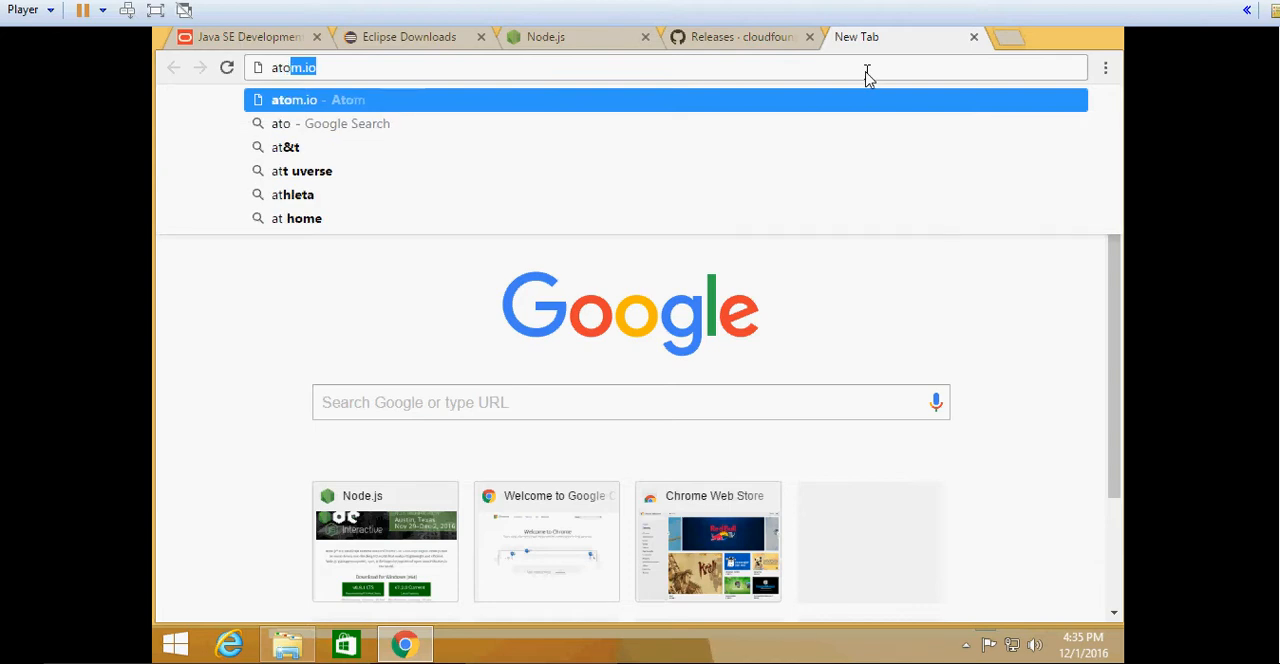
type("m.io")
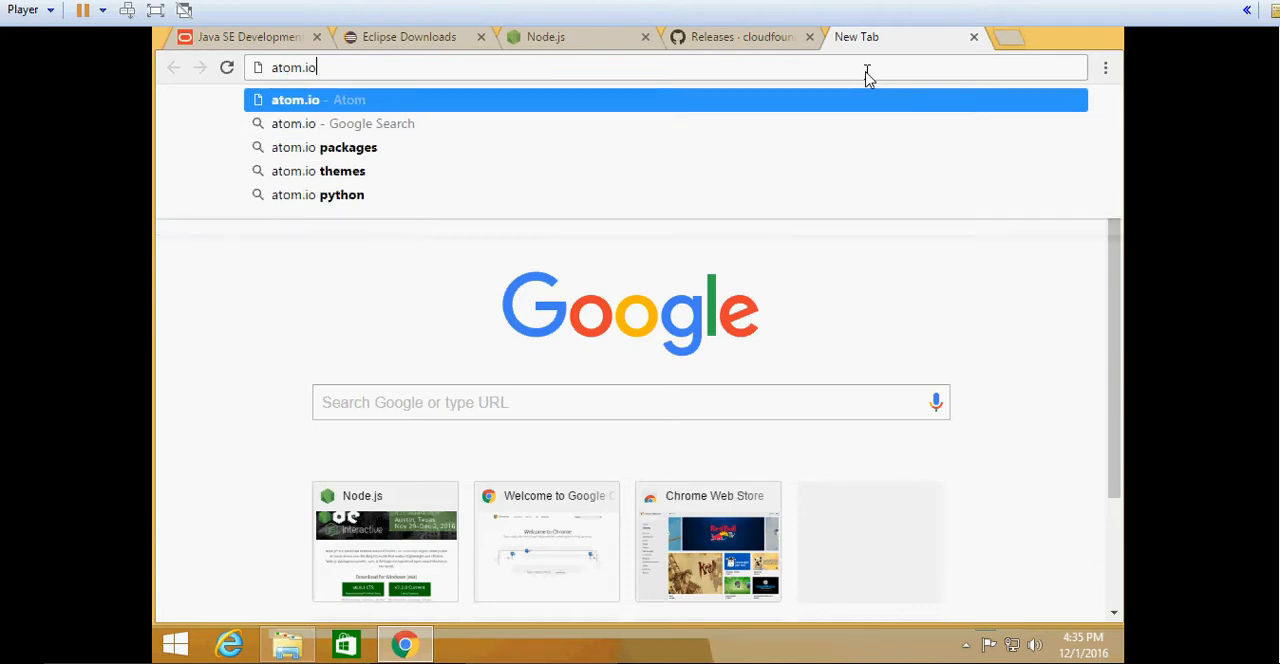
key("Return")
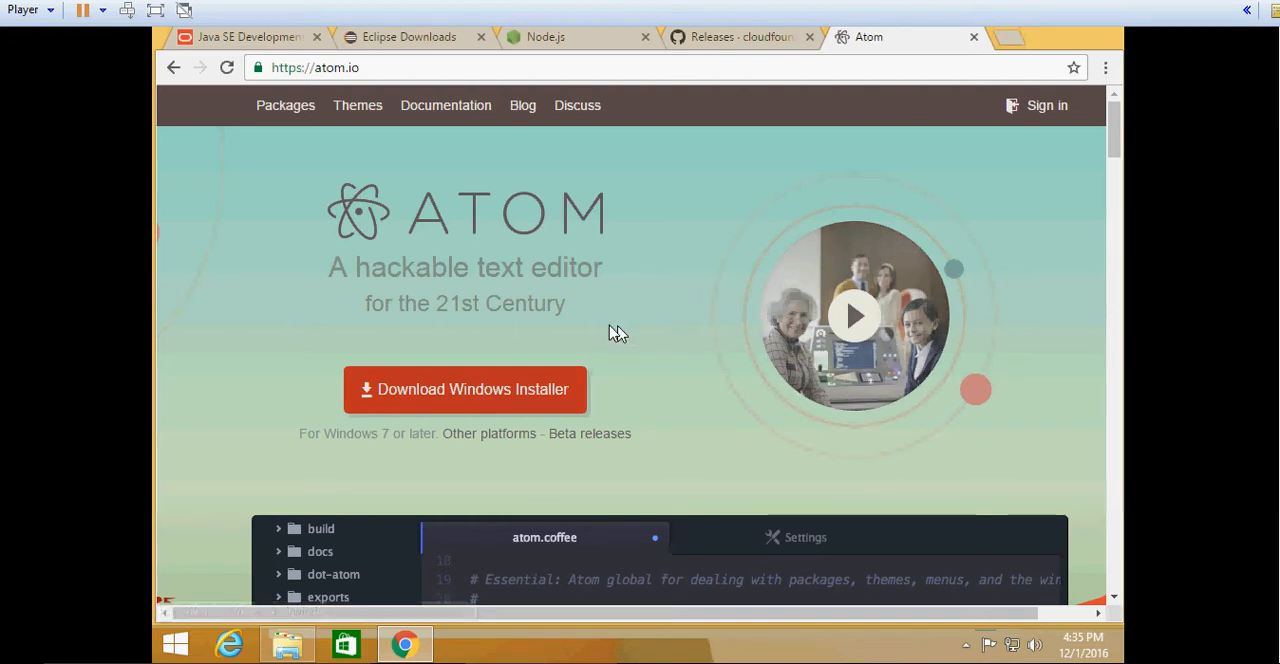
- Go through the open download pages for the Windows x64 JDK 8u111, Eclipse Neon, Node.js, Cloud Foundry CLI and Atom
left_click(200, 42)
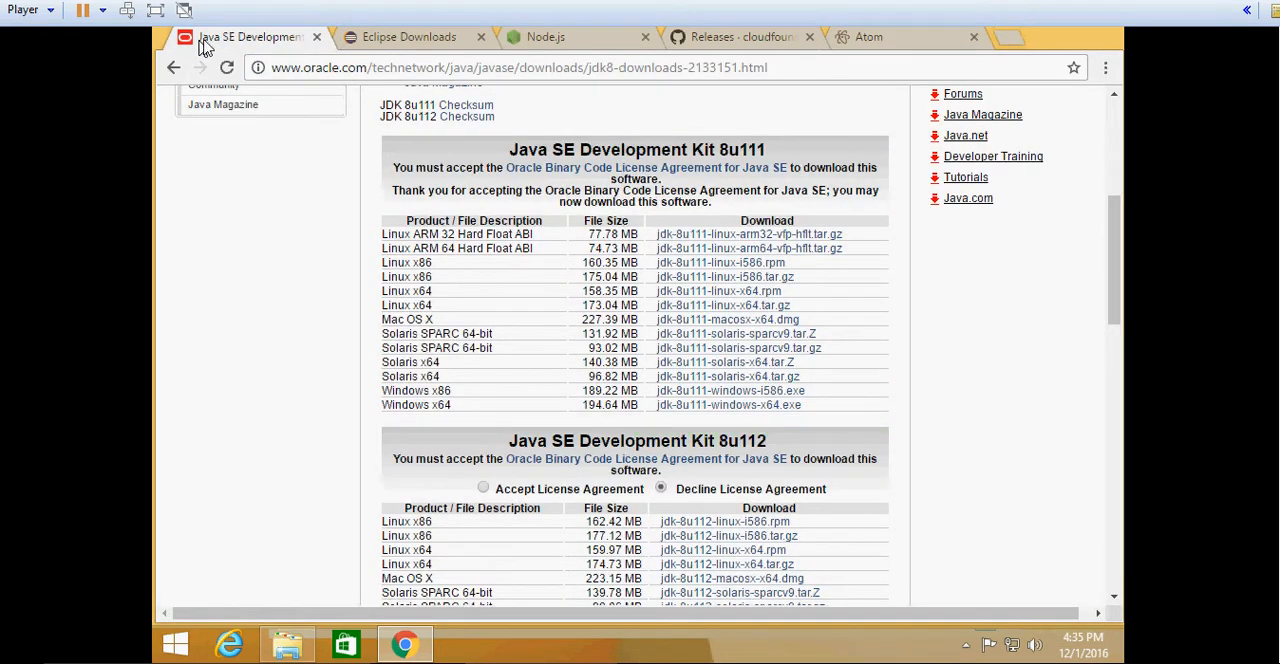
left_click(672, 405)
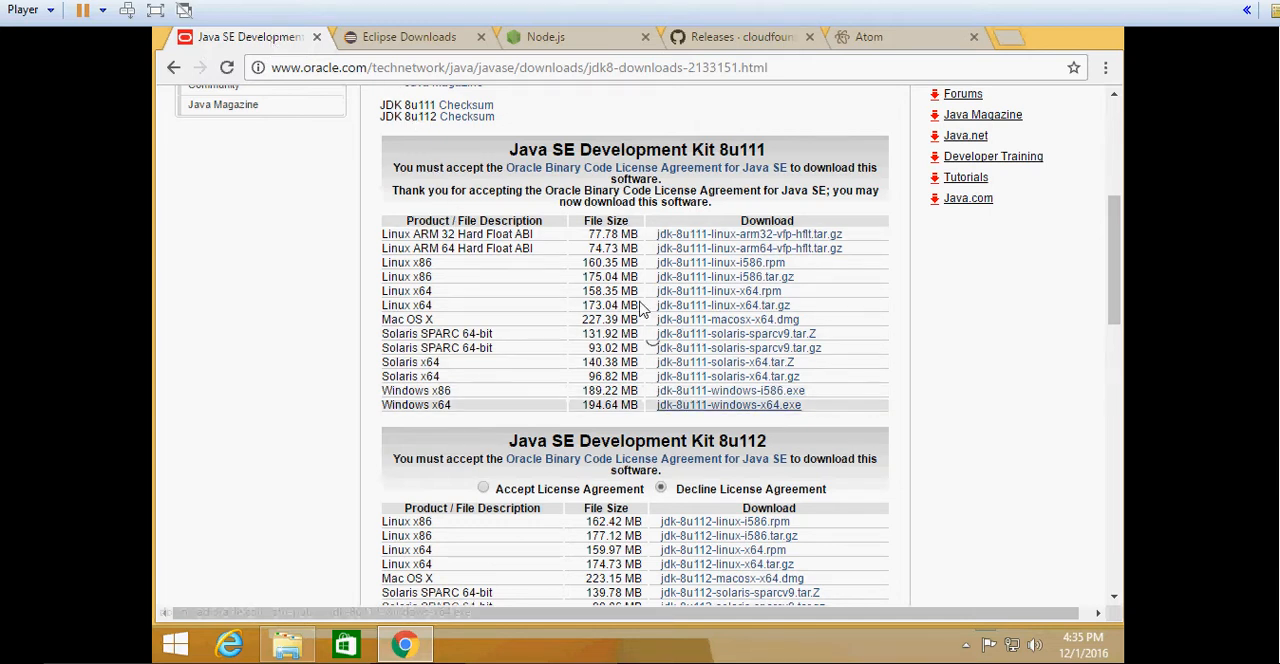
left_click(450, 38)
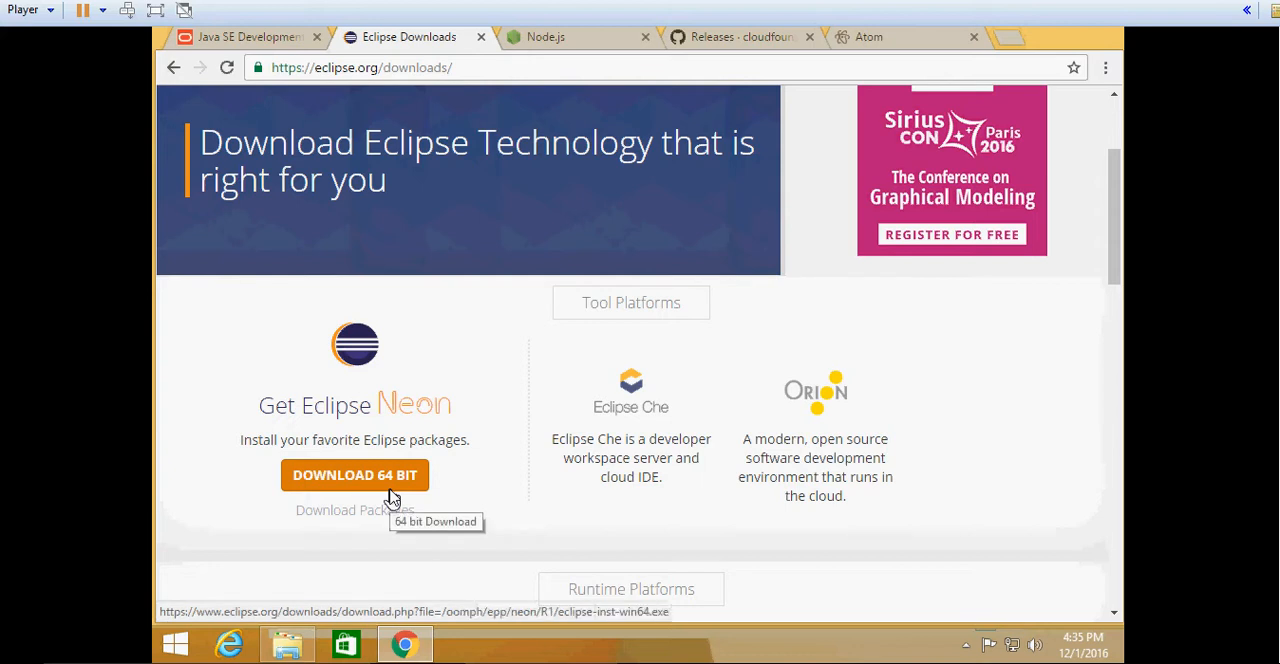
left_click(558, 35)
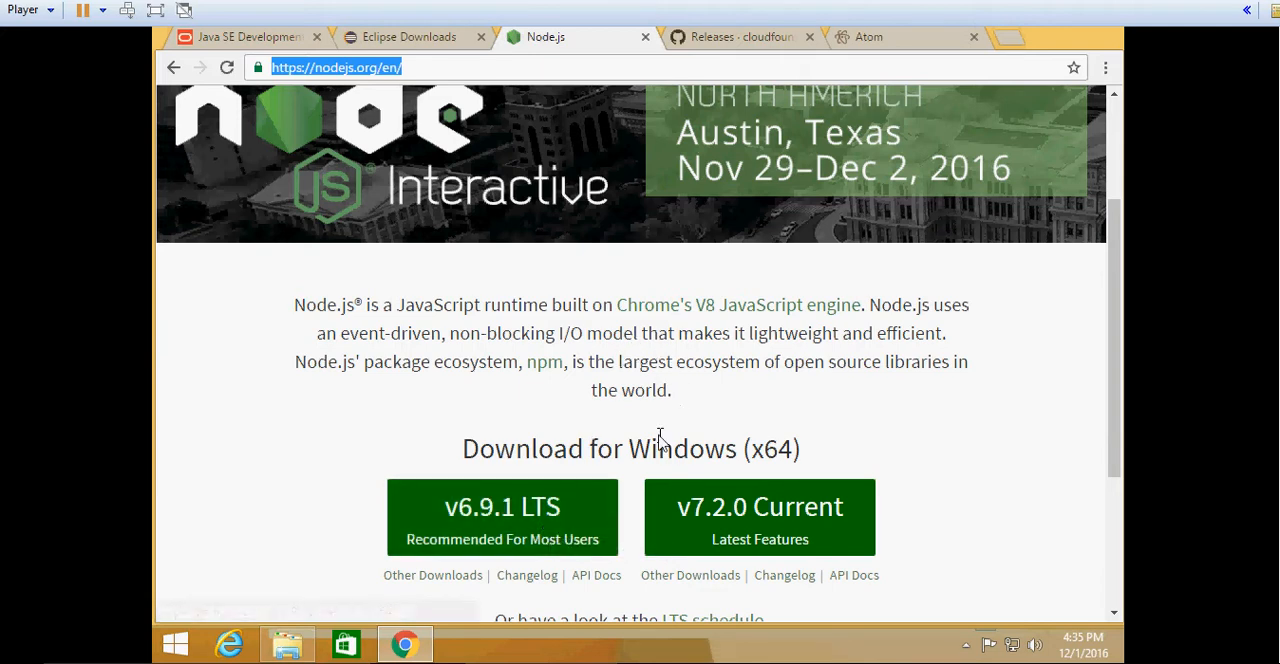
left_click(710, 40)
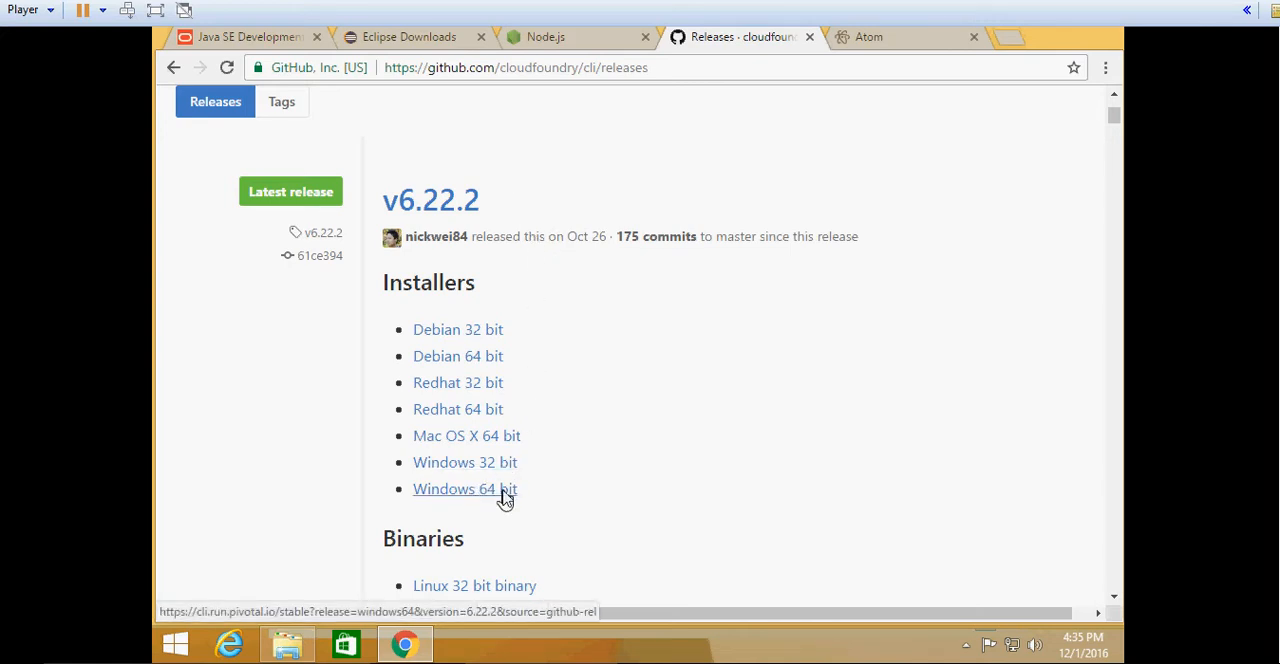
left_click(851, 44)
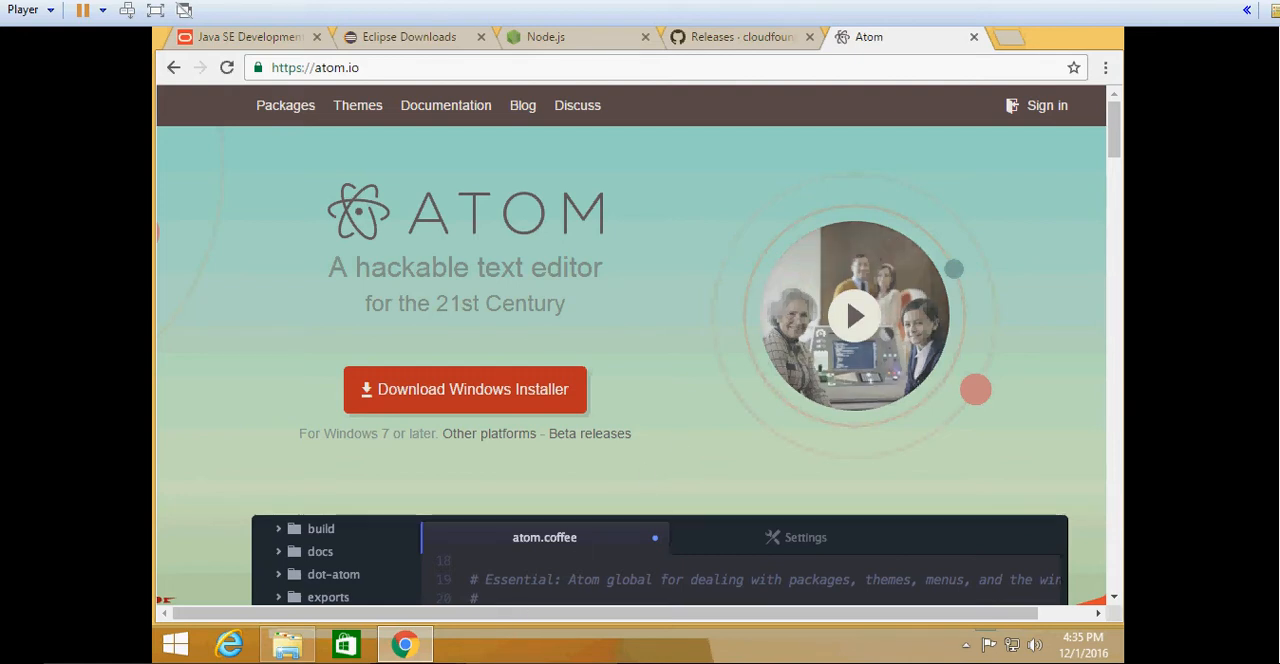
- Switch to File Explorer, launch jdk-8u111-windows-x64 from the Downloads folder, and close the browser window
left_click(287, 645)
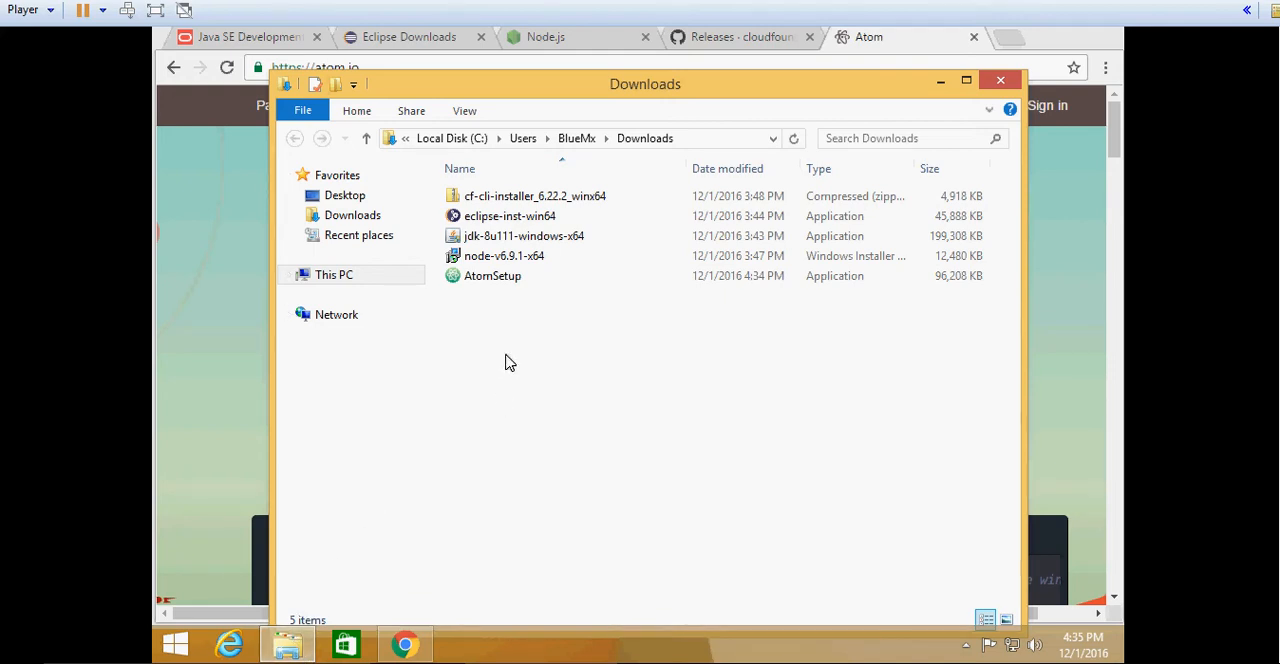
double_click(520, 244)
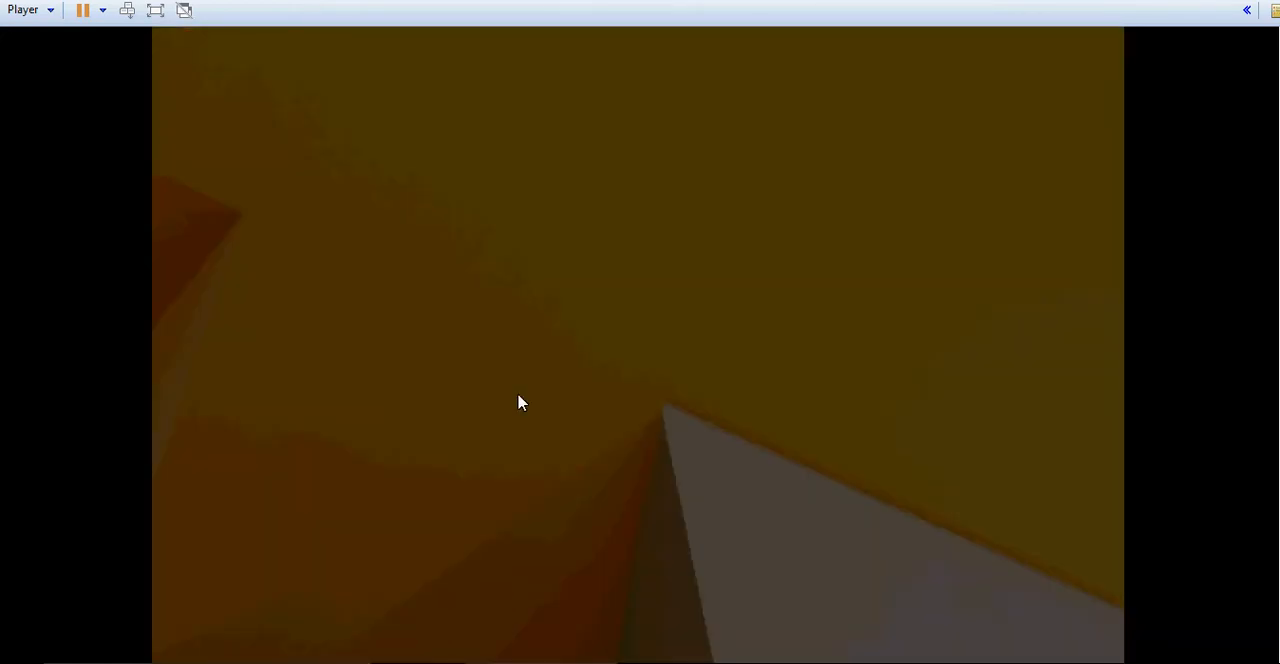
left_click(720, 332)
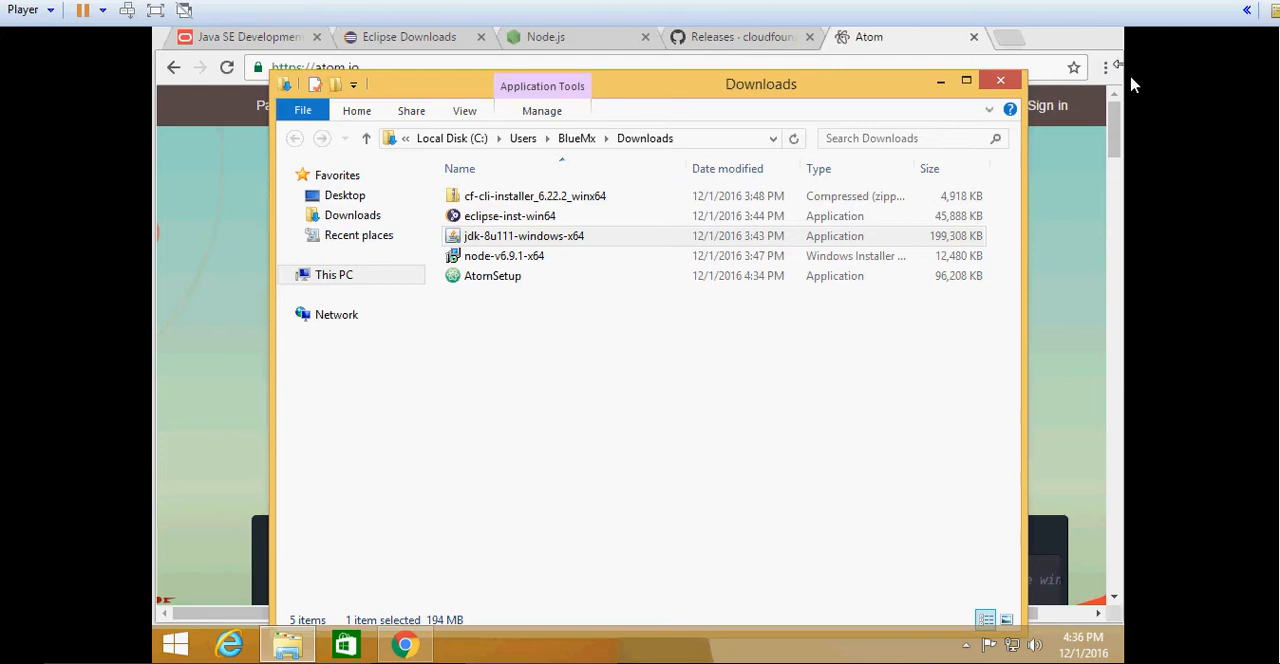
left_click(1107, 45)
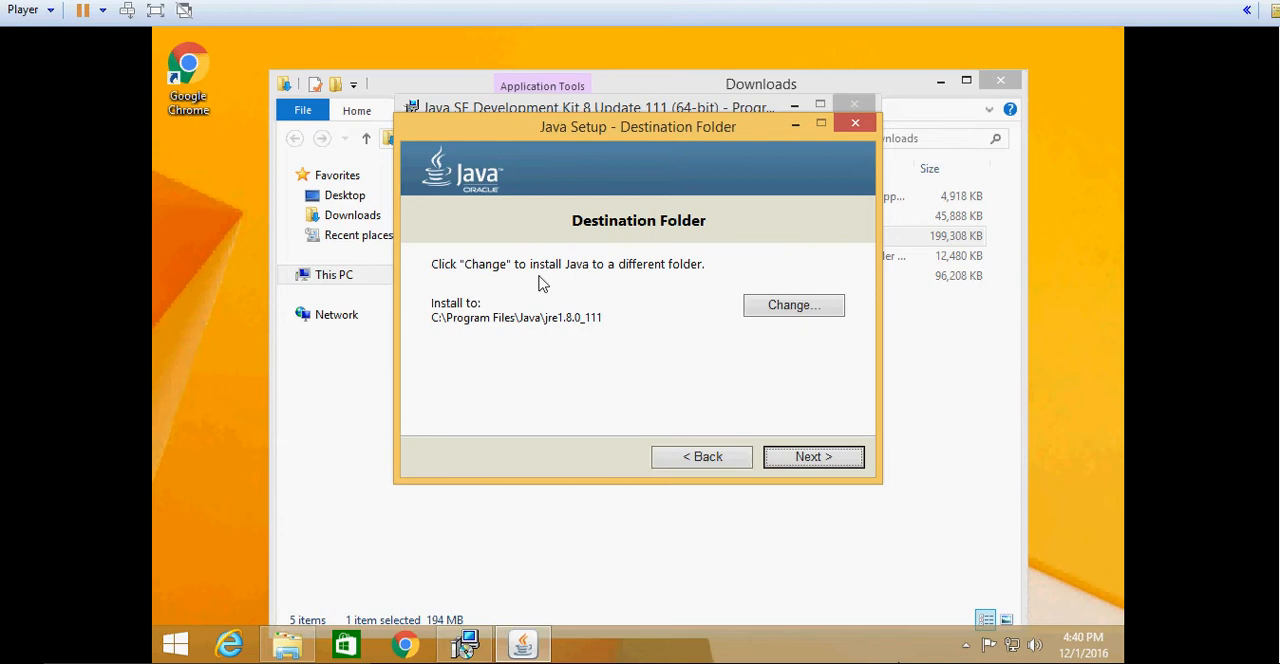
- Complete the Java setup with the destination folder C:\Program Files\Java\jre1.8.0_111 and close the JDK installer
left_click(810, 466)
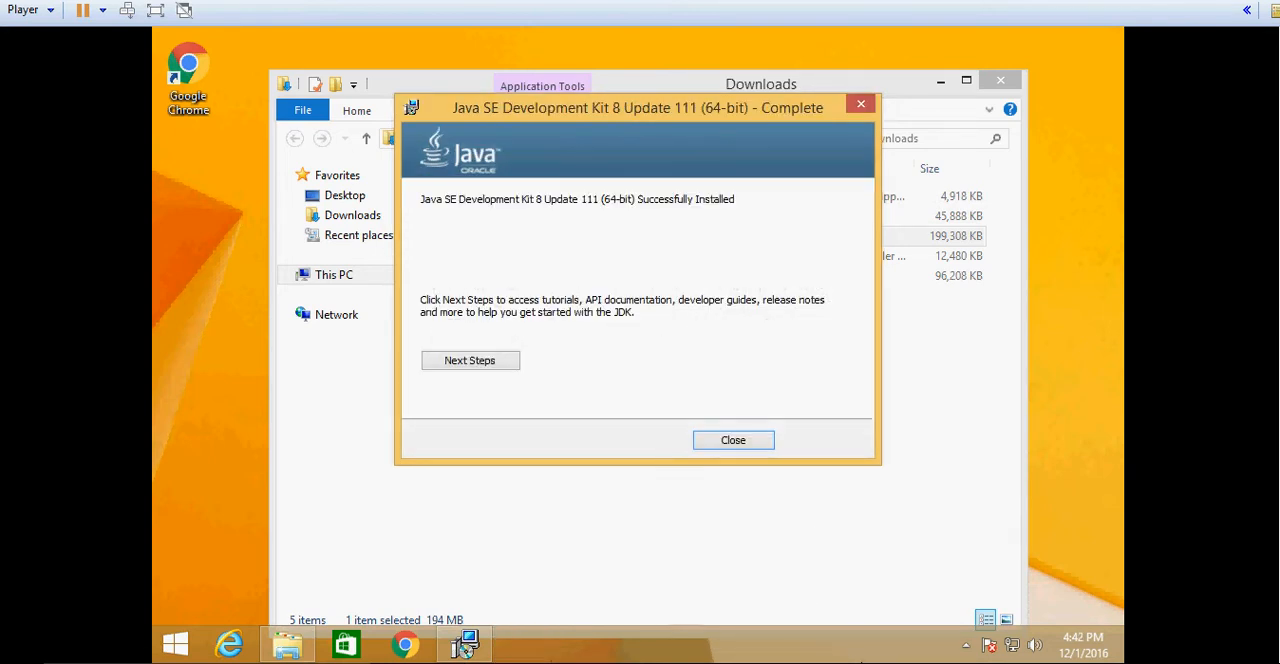
left_click(733, 441)
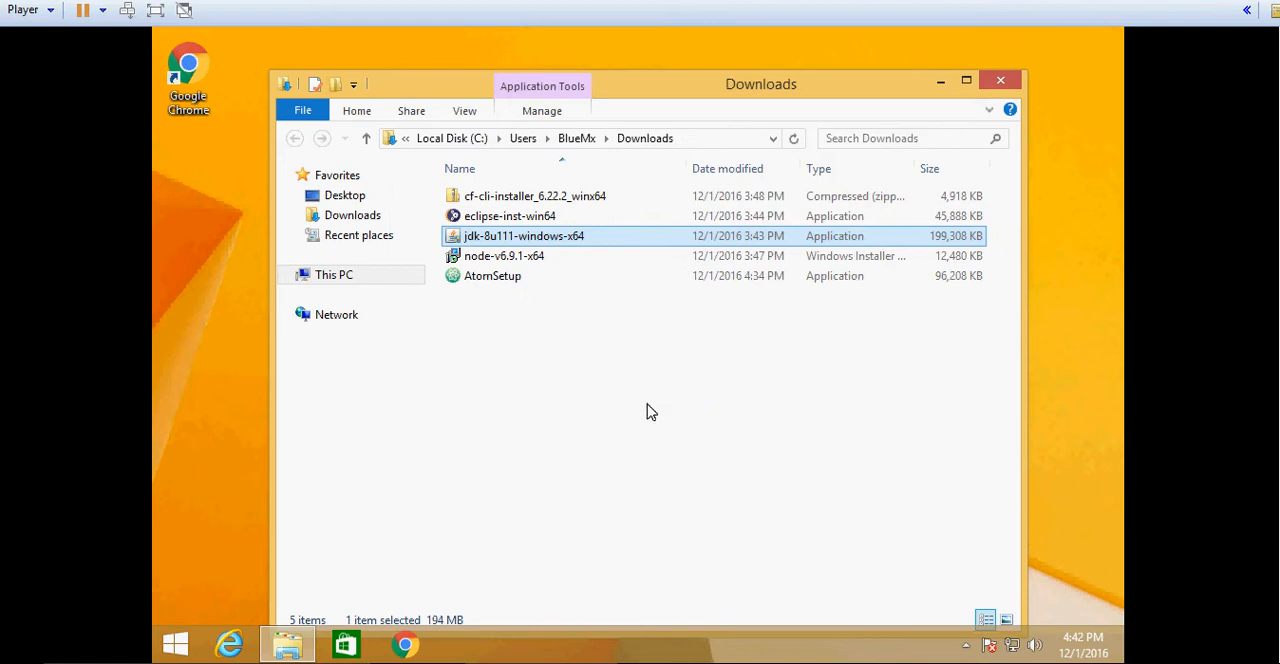
- Launch eclipse-inst-win64 from the Downloads folder and allow it to run
left_click(509, 217)
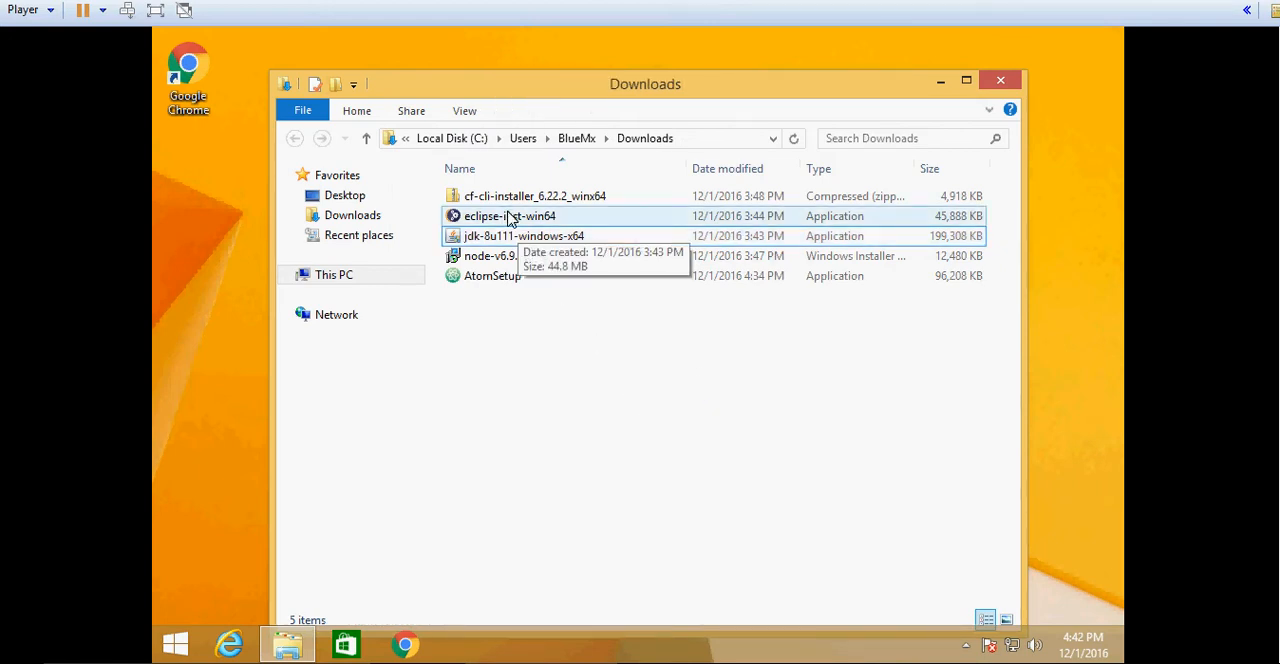
double_click(509, 217)
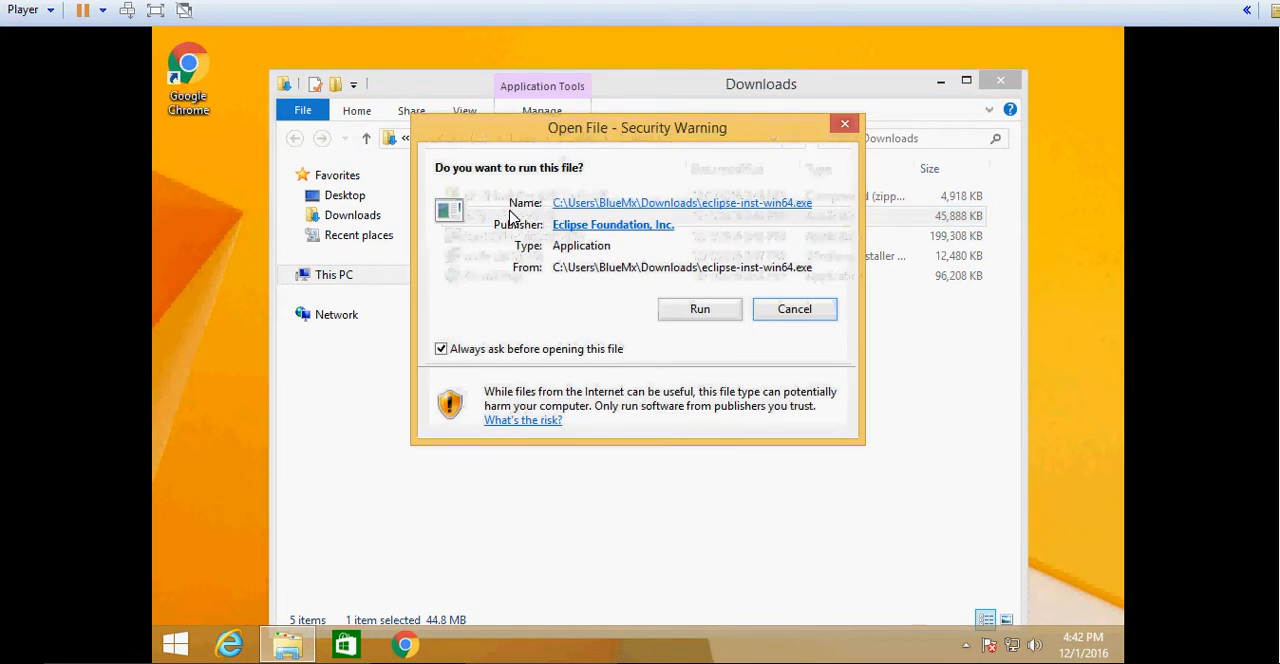
left_click(718, 316)
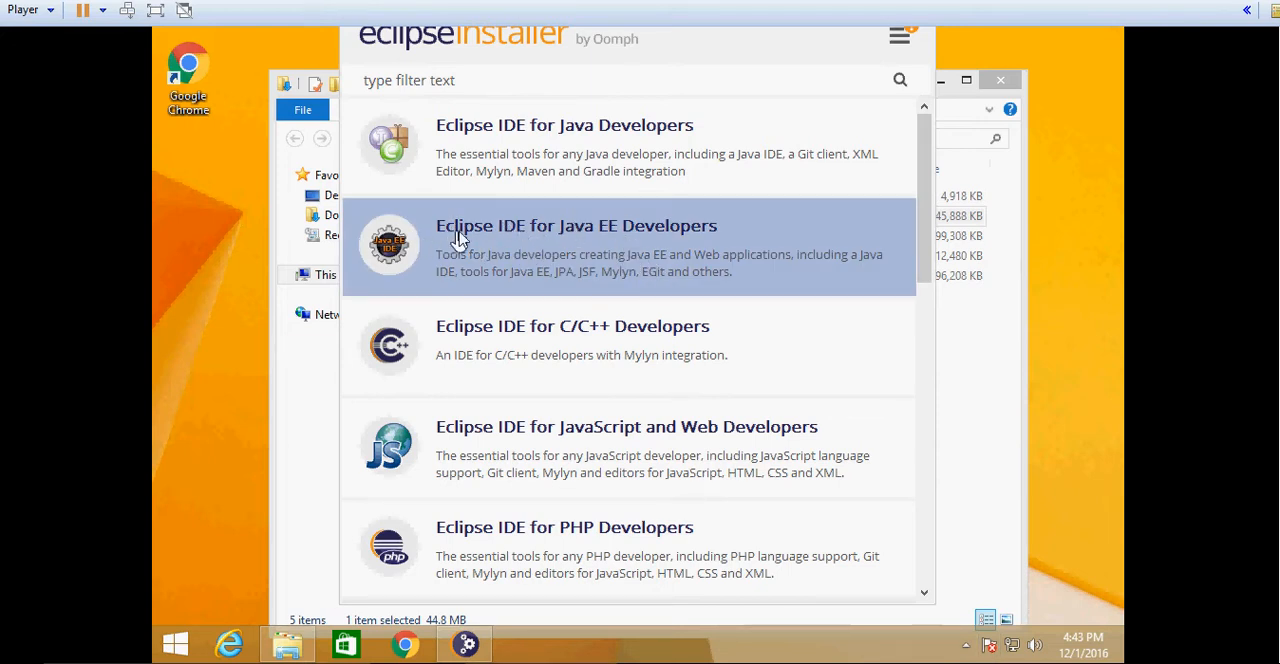
- Start installing Eclipse IDE for Java EE Developers in the default jee-neon folder and accept the Eclipse Foundation user agreement
left_click(601, 234)
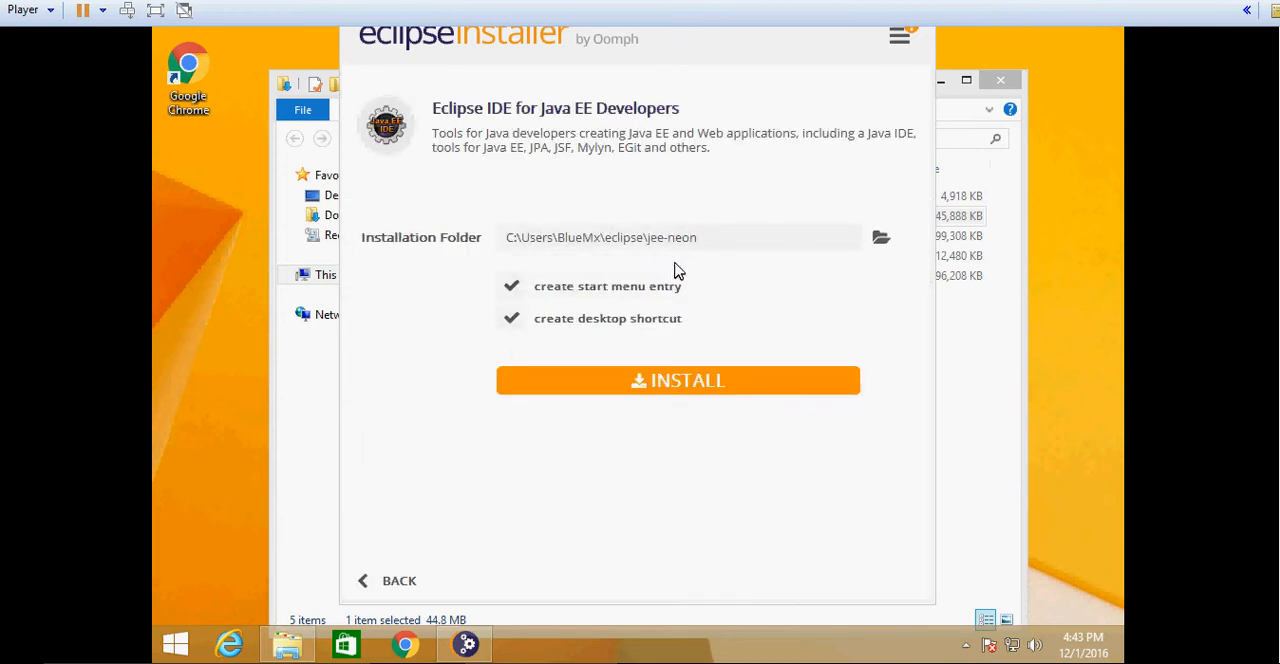
left_click(665, 382)
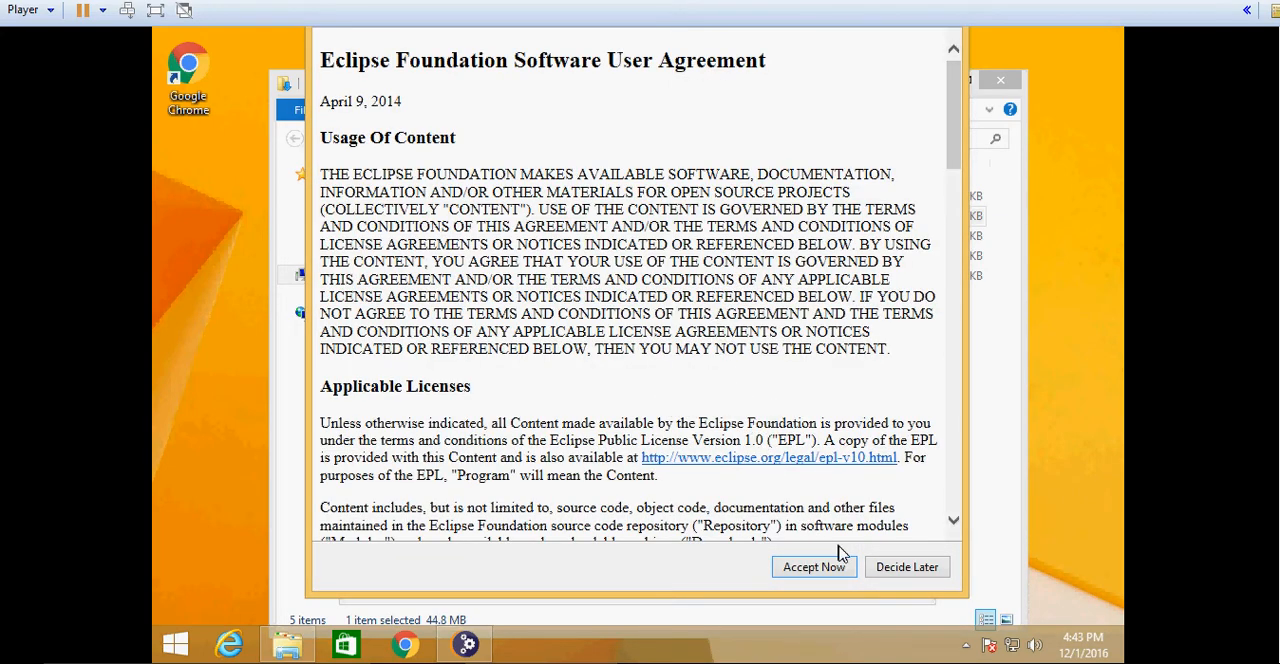
left_click(815, 567)
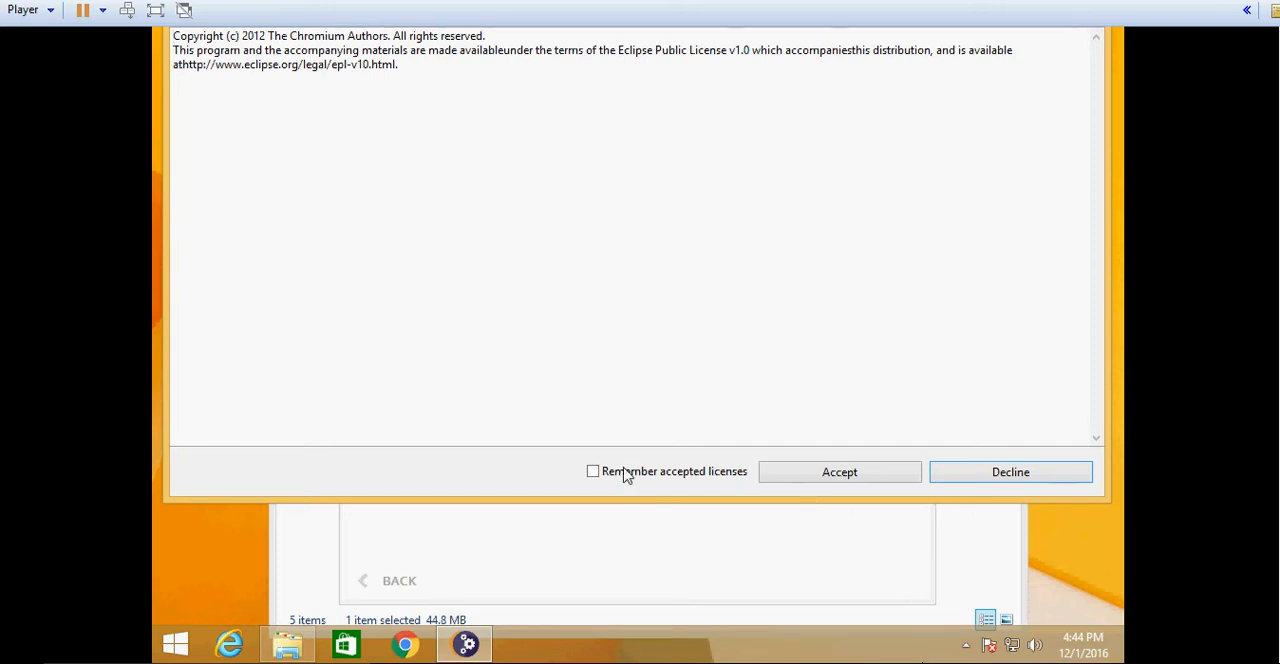
- Accept the Chromium license to complete the Eclipse installation, and exit the installer without launching the product
left_click(818, 474)
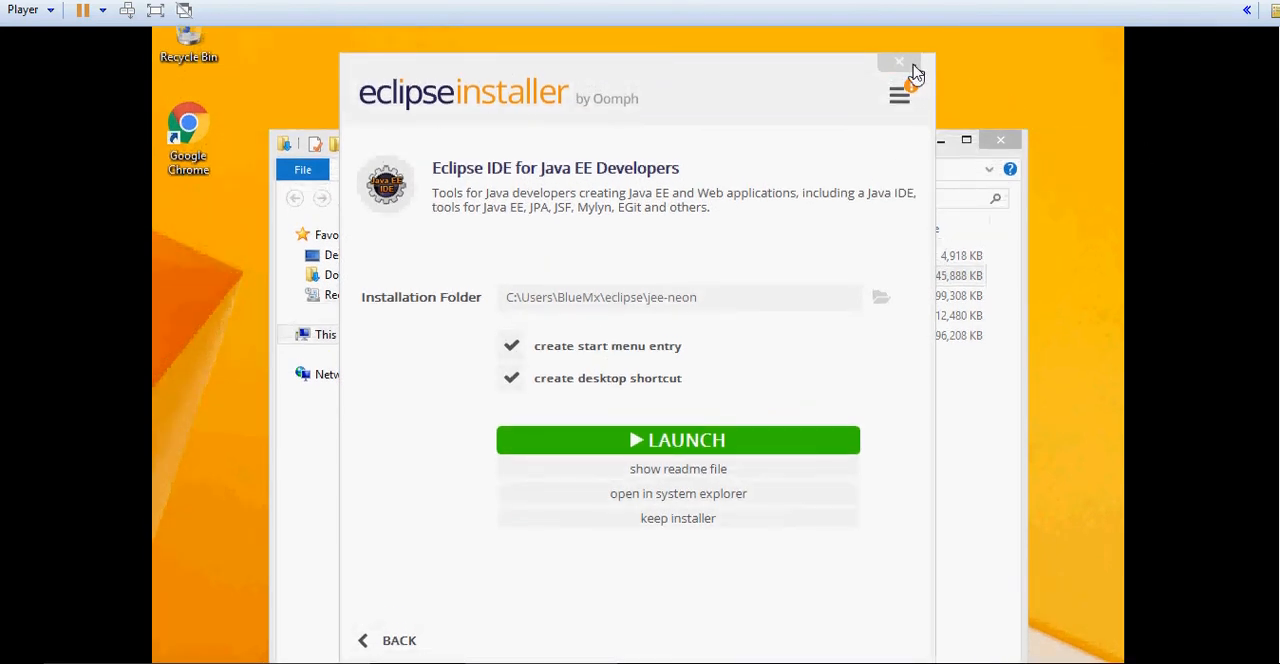
left_click(901, 63)
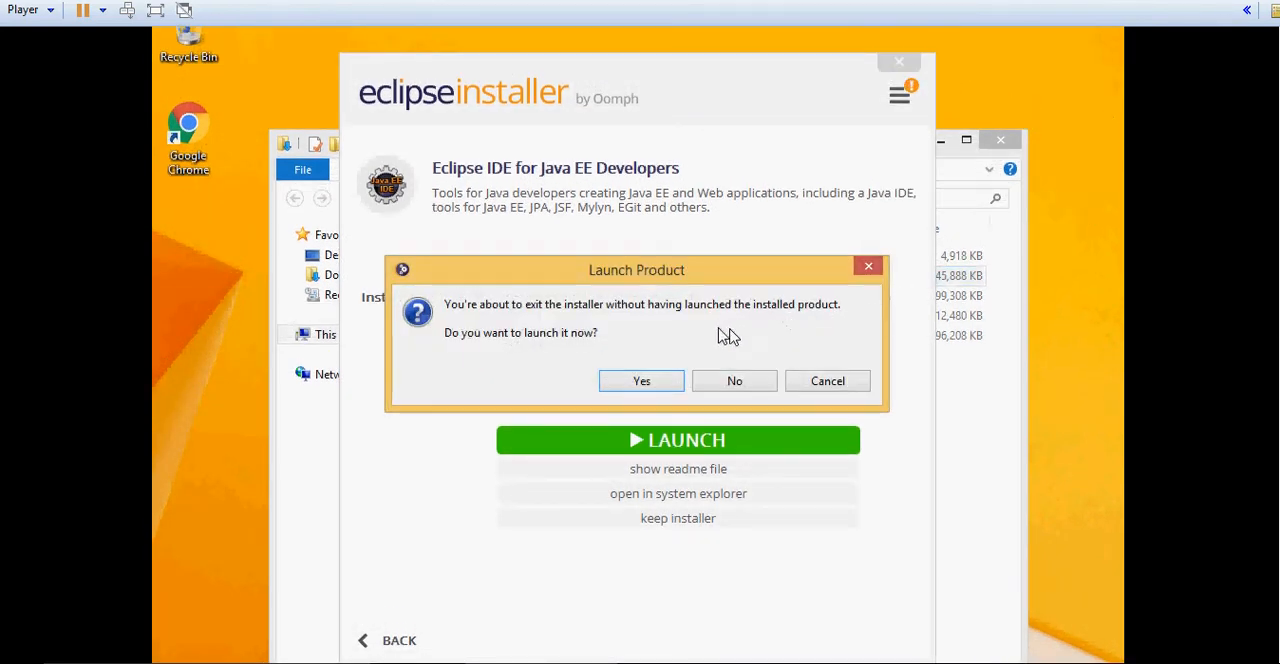
left_click(722, 383)
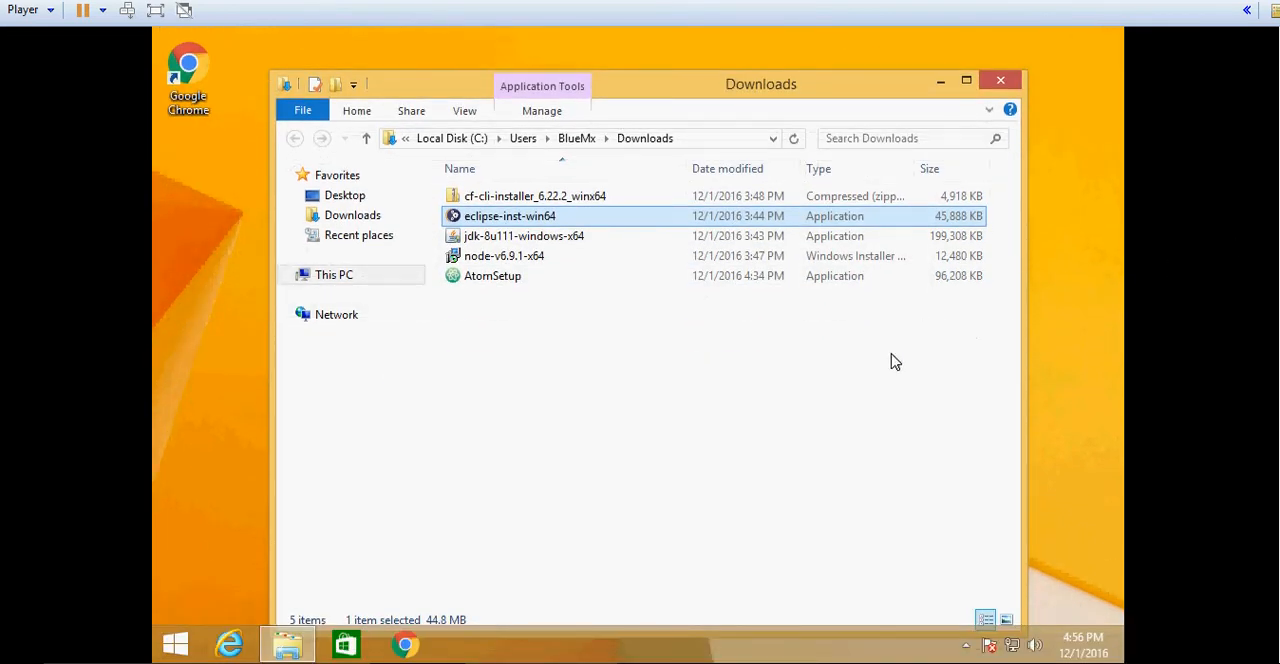
- Run node-v6.9.1-x64 from the Downloads folder and accept the Node.js license terms in the setup wizard
double_click(533, 257)
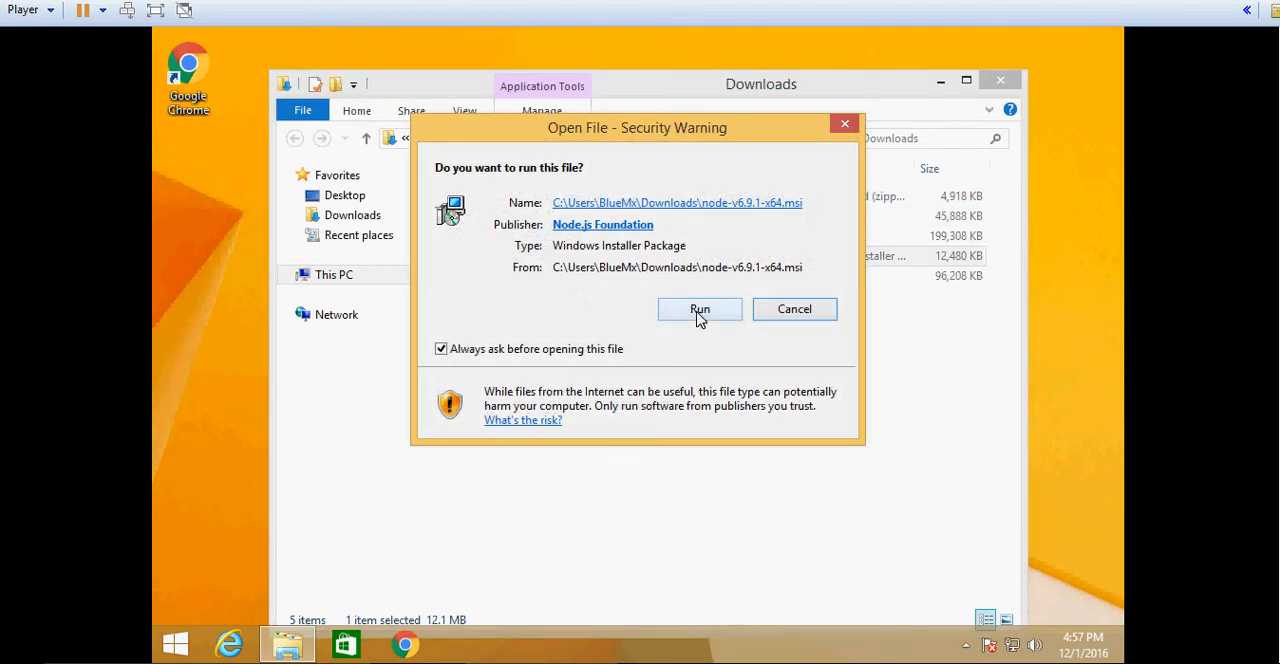
left_click(699, 311)
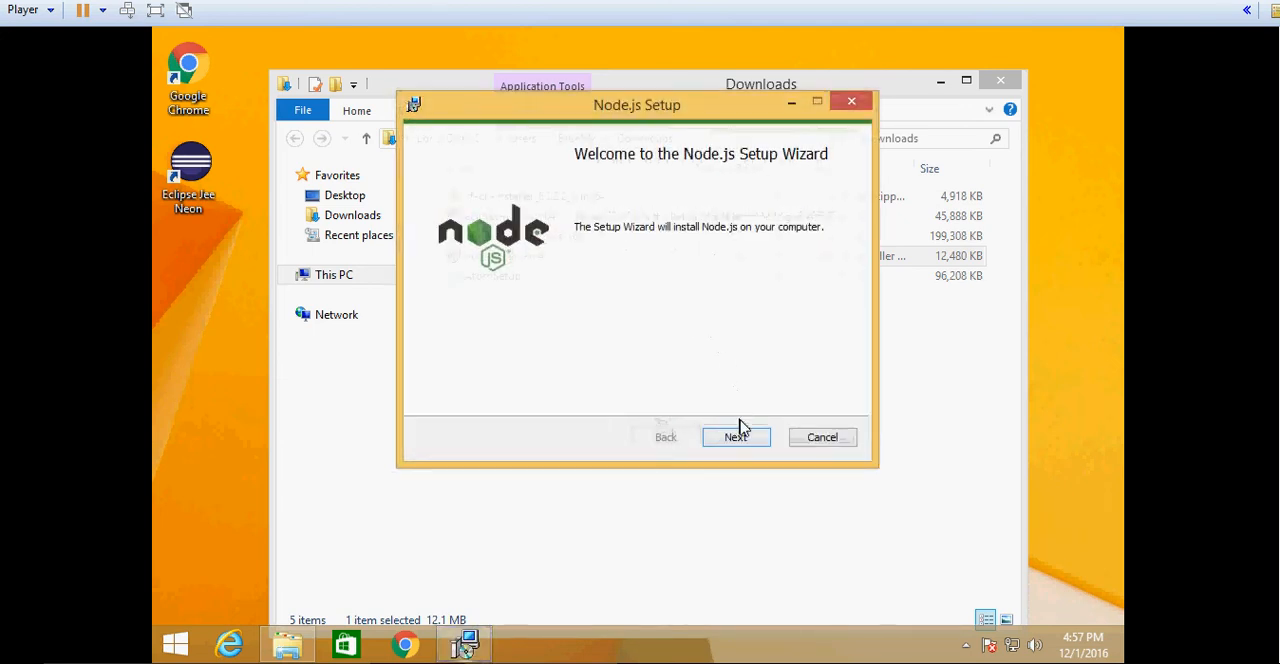
left_click(737, 436)
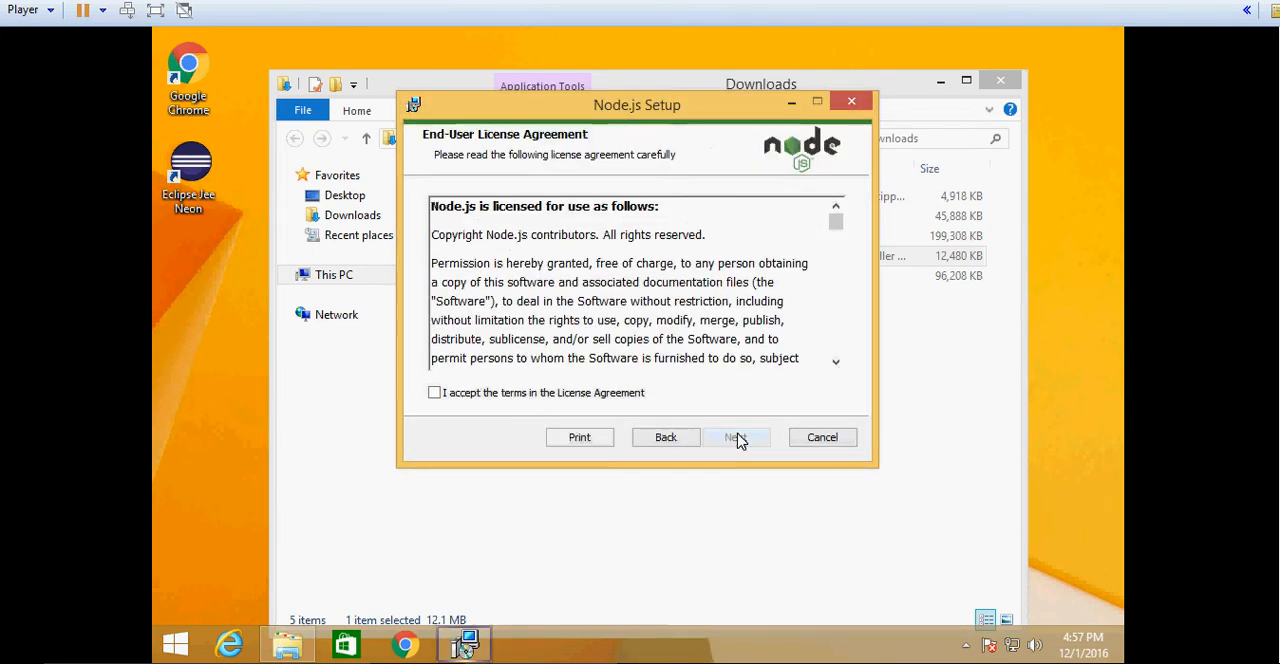
left_click(597, 394)
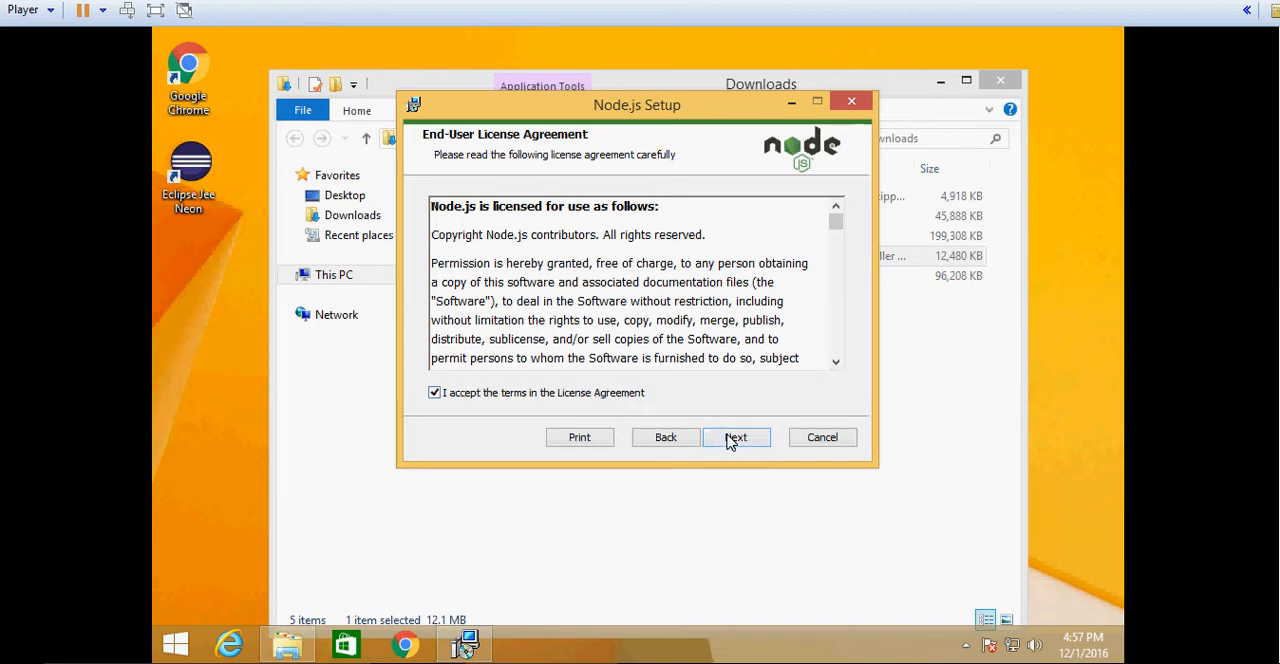
- Install Node.js with the default destination and features, allow the system changes, and finish the setup wizard
left_click(729, 441)
left_click(730, 441)
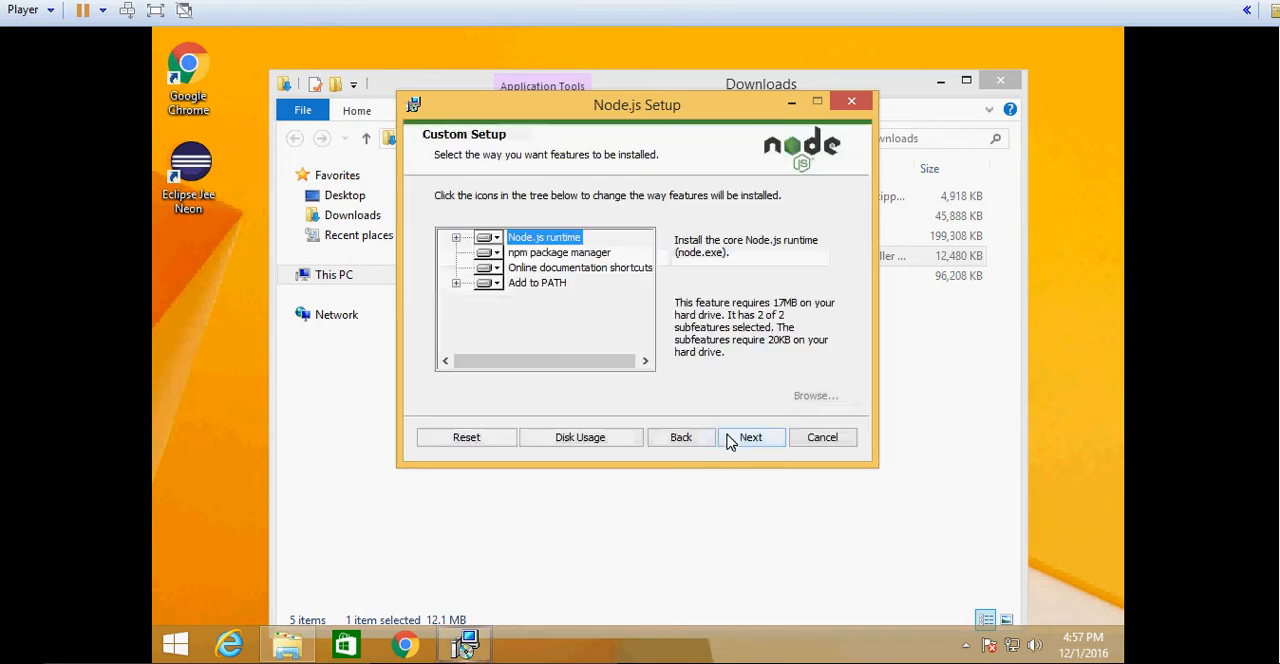
left_click(729, 441)
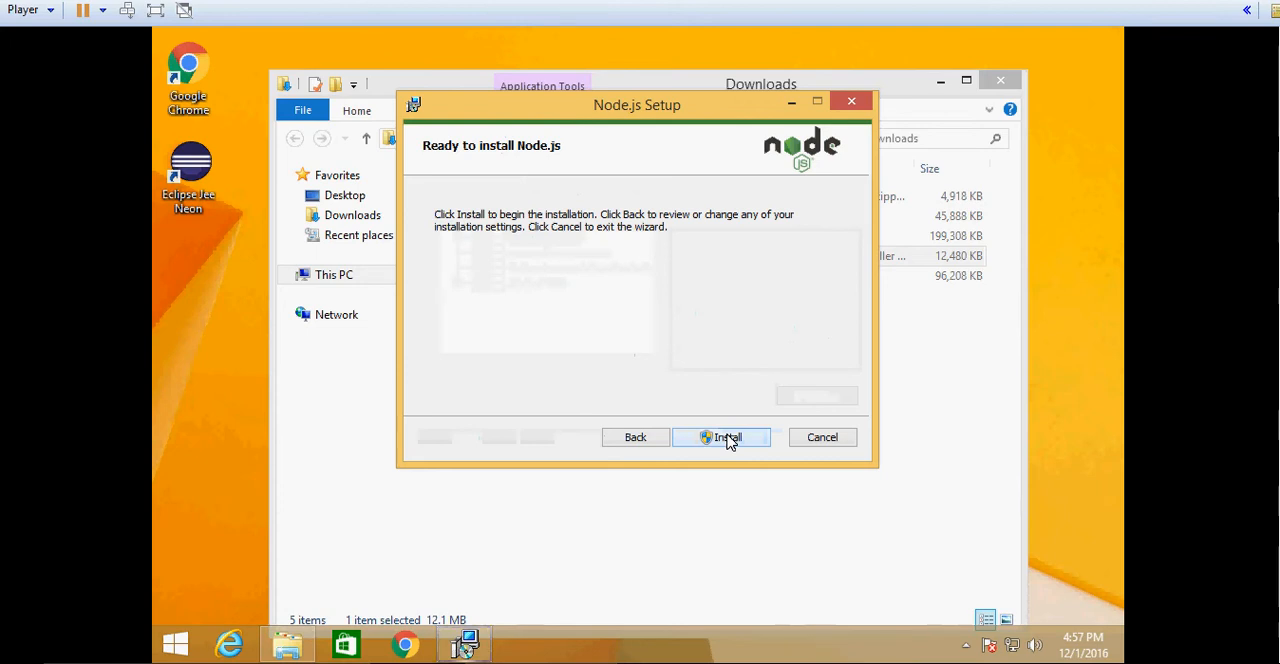
left_click(730, 441)
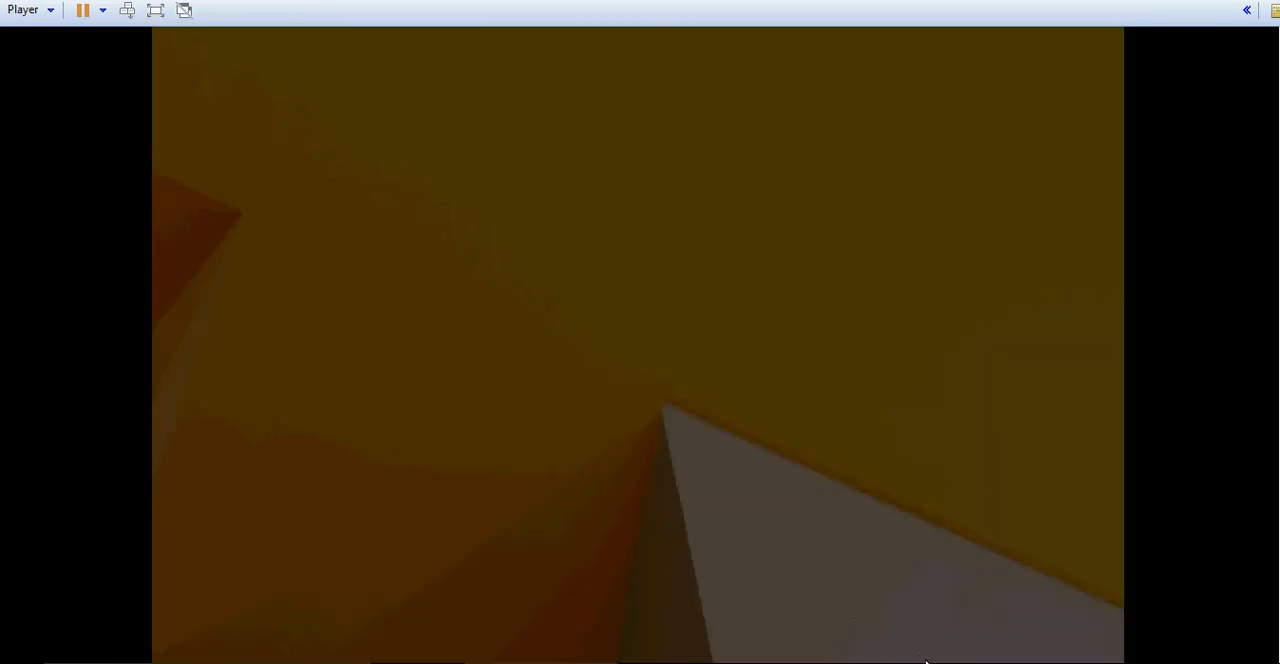
left_click(747, 330)
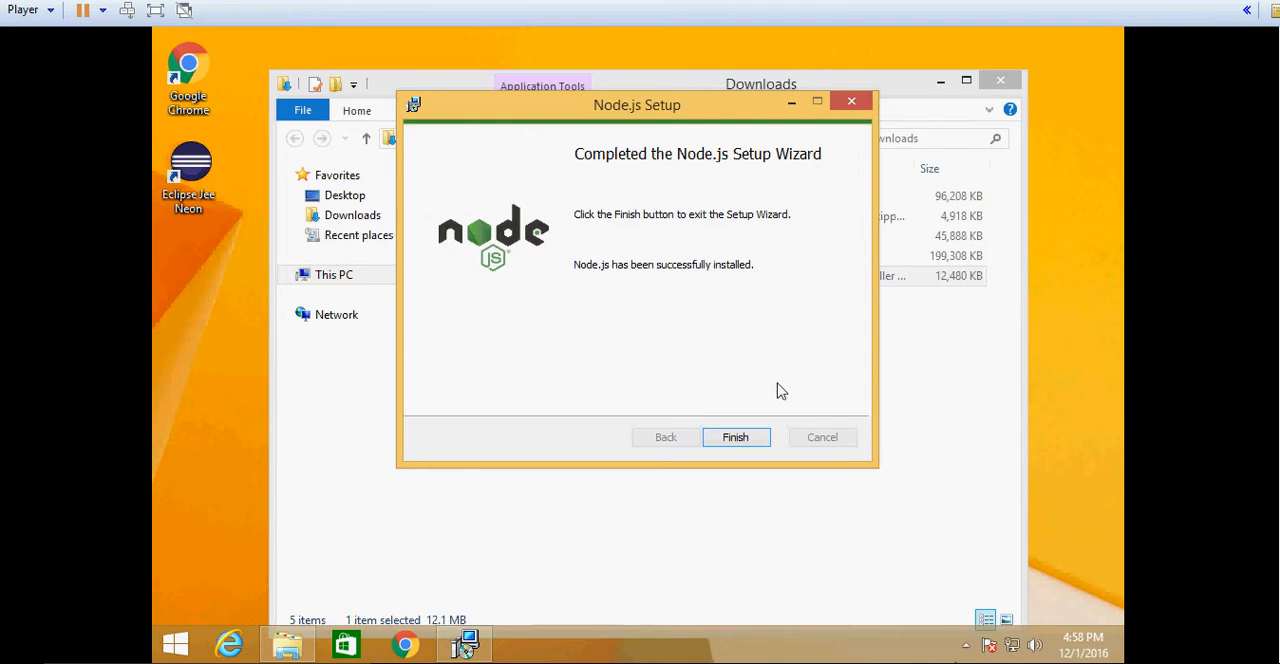
left_click(759, 432)
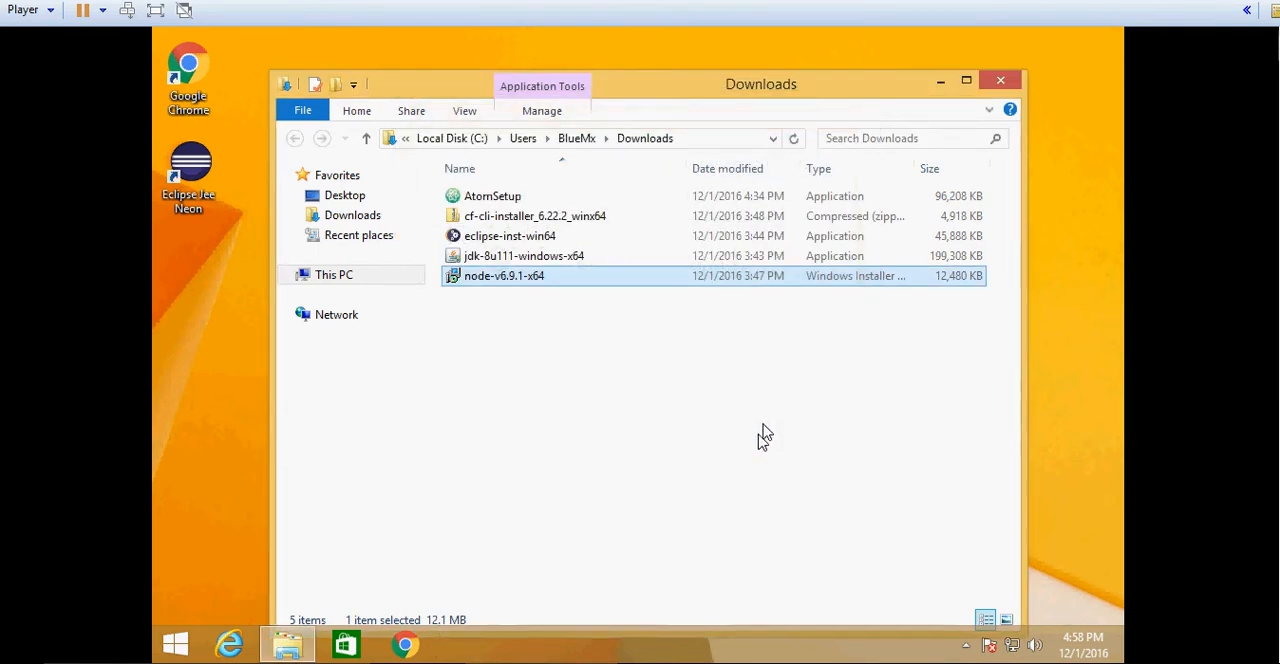
- Run cf_installer from inside the cf-cli-installer_6.22.2_winx64 archive and allow it to make changes
double_click(570, 225)
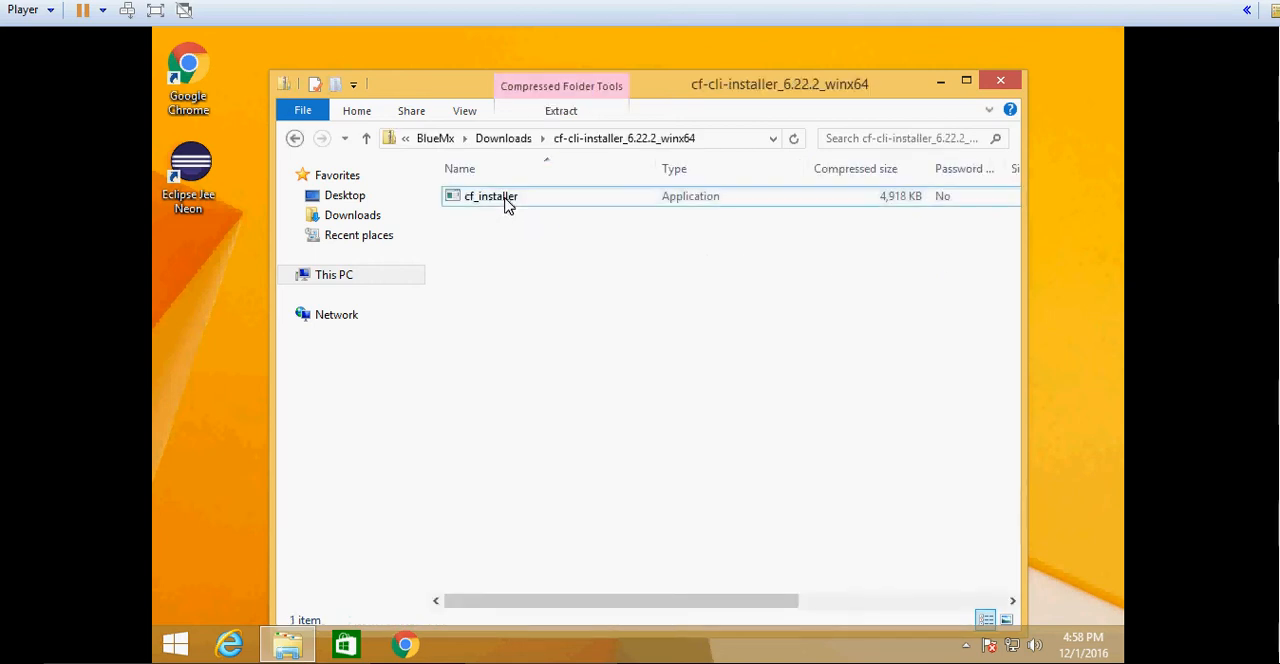
left_click(508, 203)
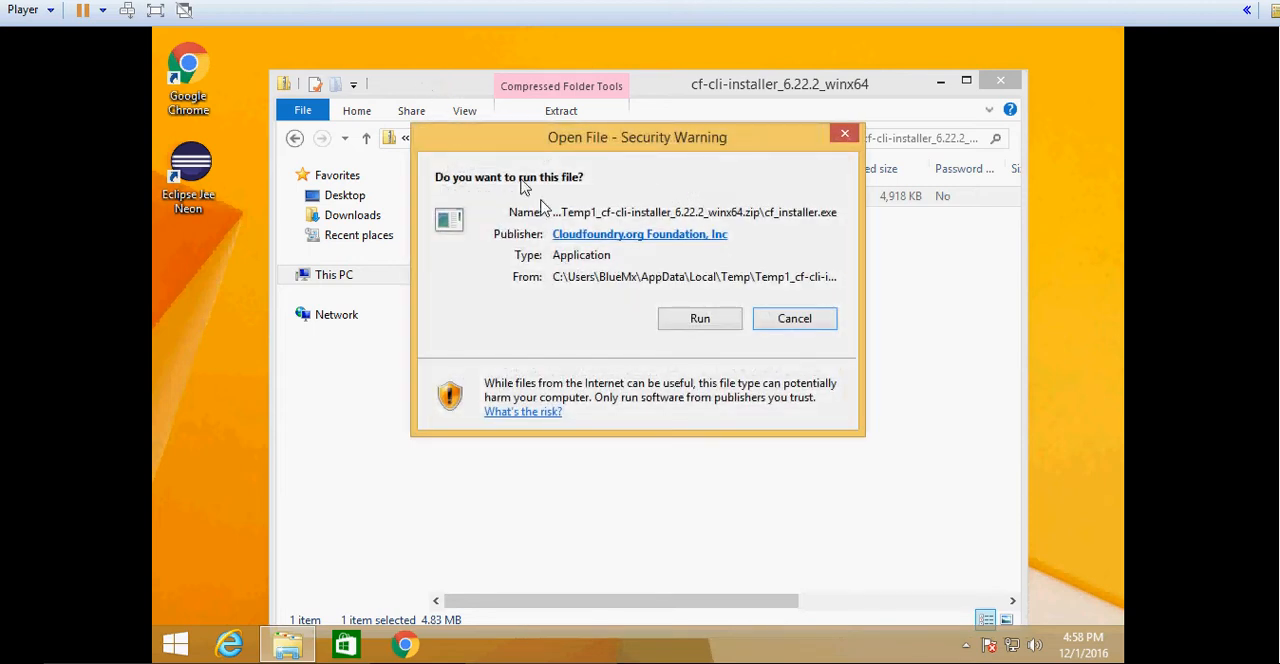
left_click(700, 318)
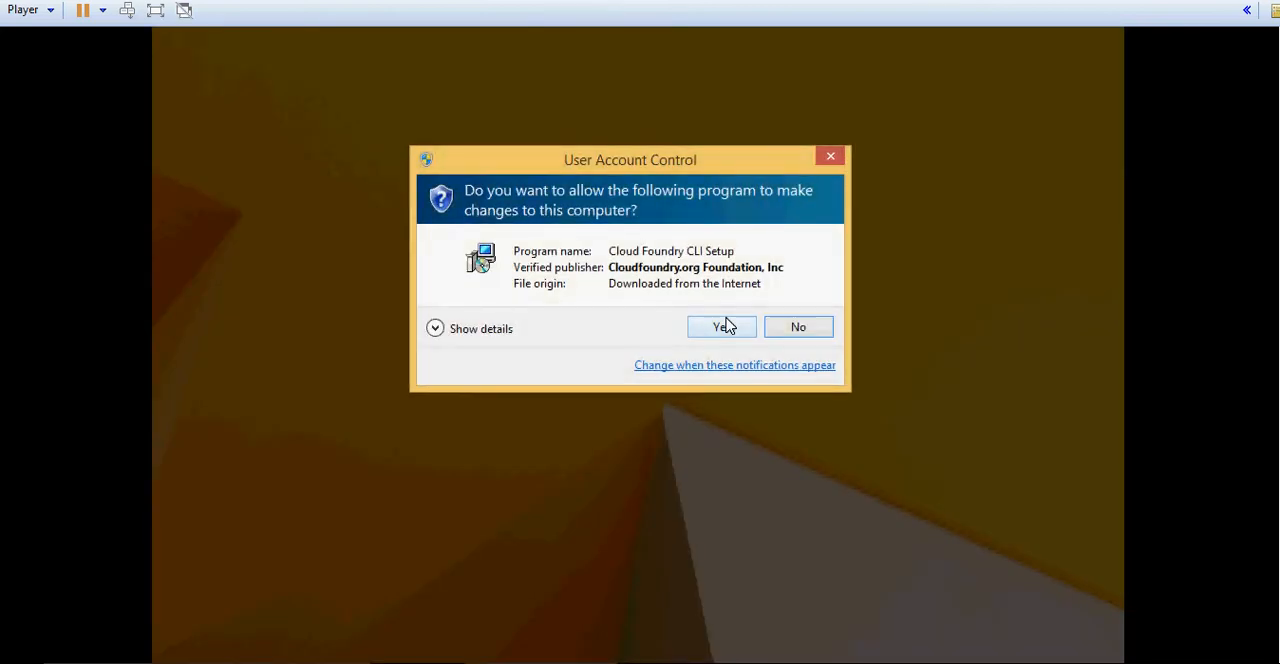
left_click(726, 324)
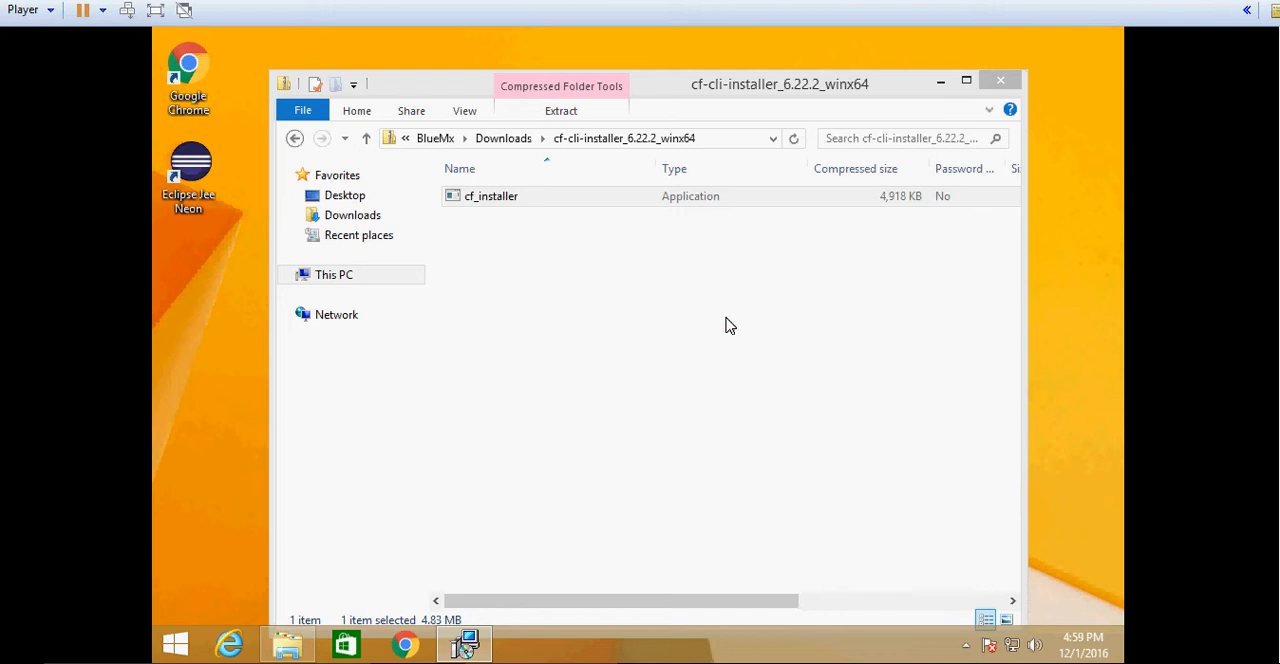
- Install Cloud Foundry CLI into C:\Program Files\Cloud Foundry and finish the setup wizard
left_click(742, 446)
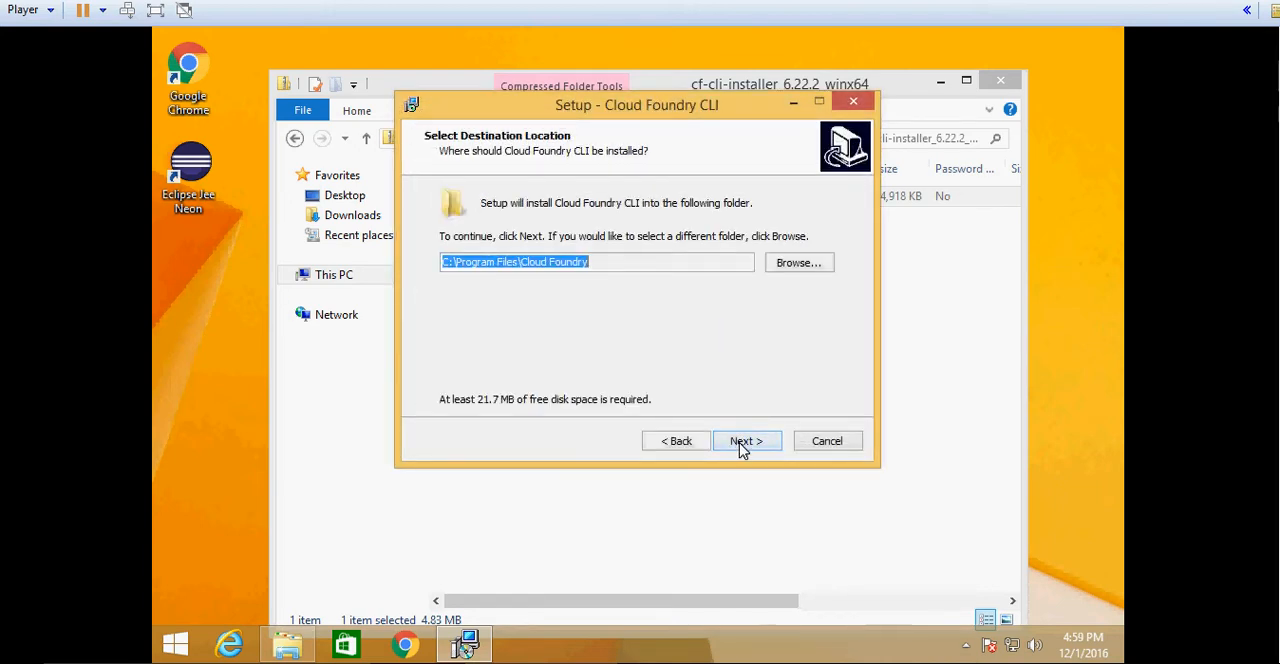
left_click(742, 446)
left_click(745, 442)
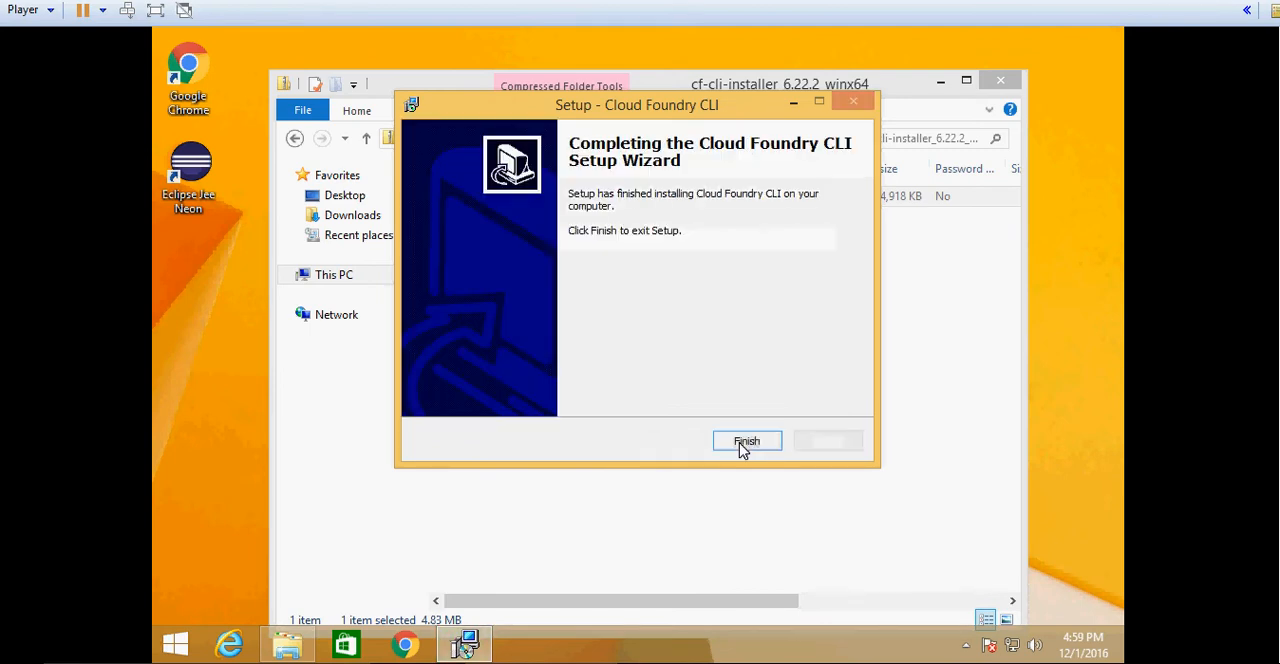
left_click(745, 443)
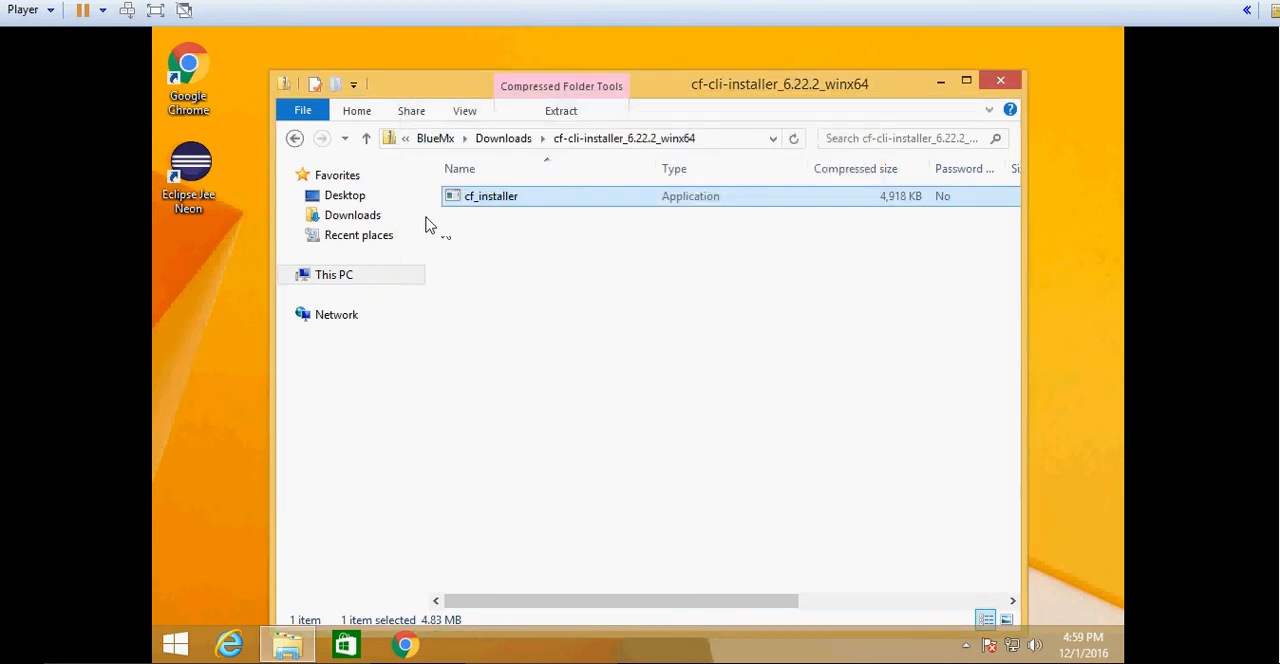
- Return to the Downloads folder and run AtomSetup to install the Atom editor
left_click(502, 142)
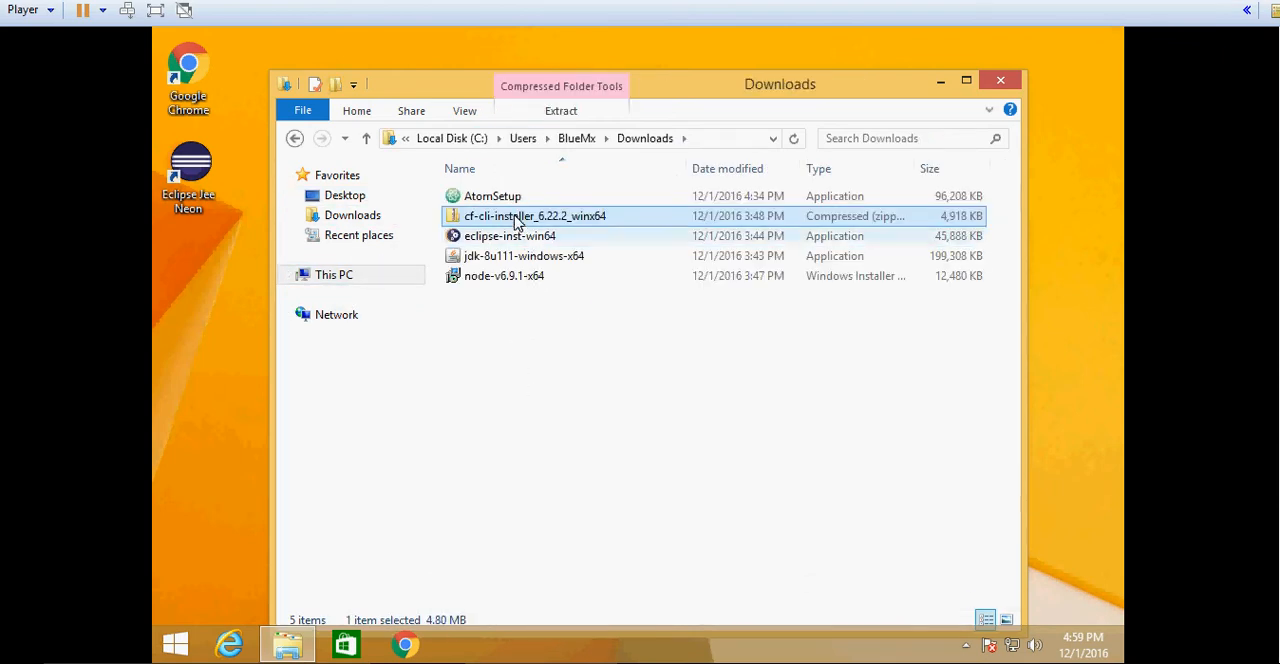
double_click(508, 203)
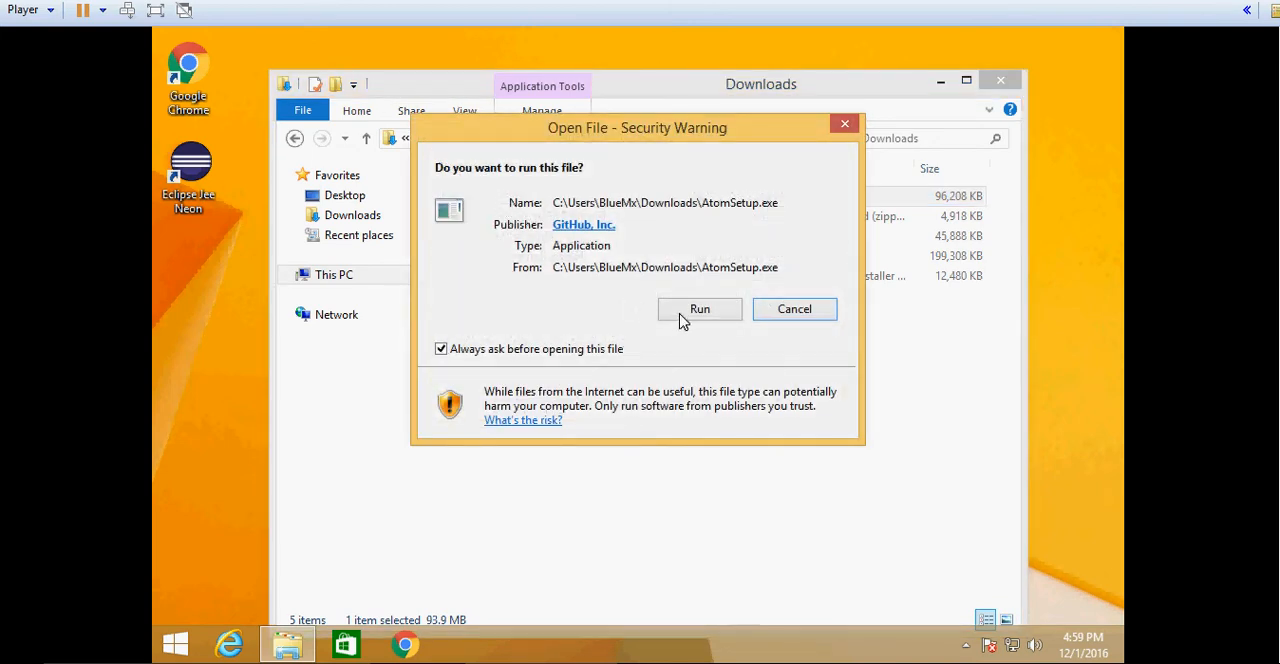
left_click(683, 318)
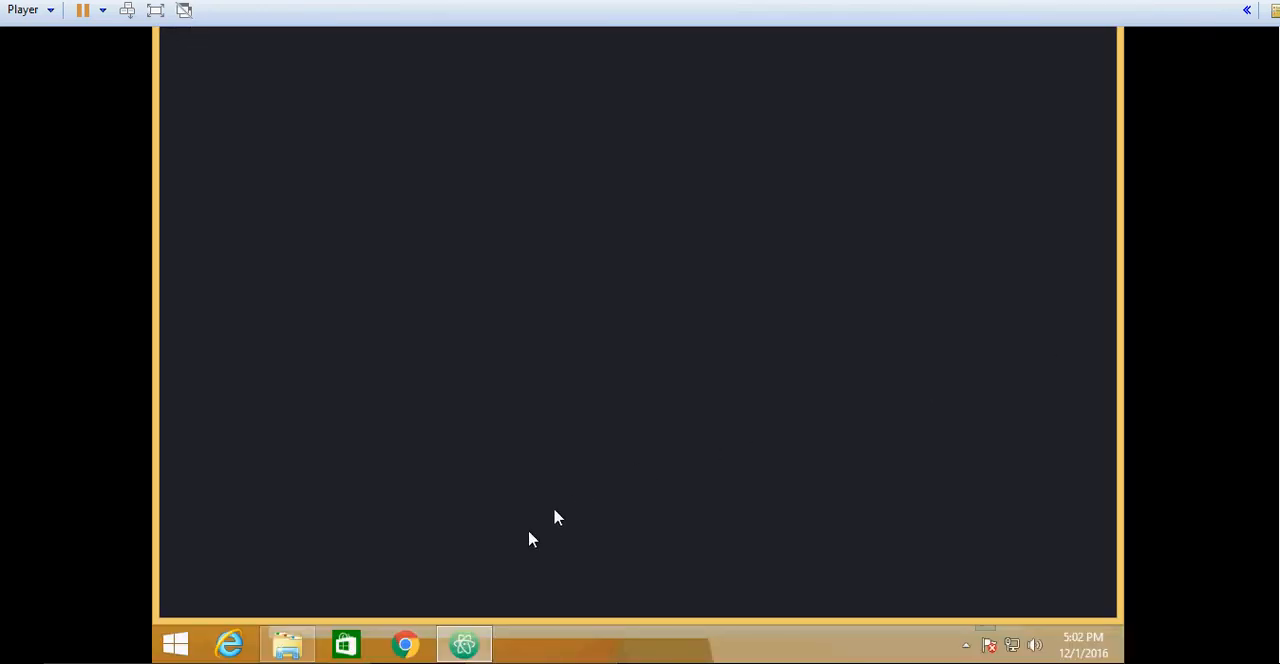
- Close the Atom editor window that the installation started
left_click(470, 643)
right_click(478, 643)
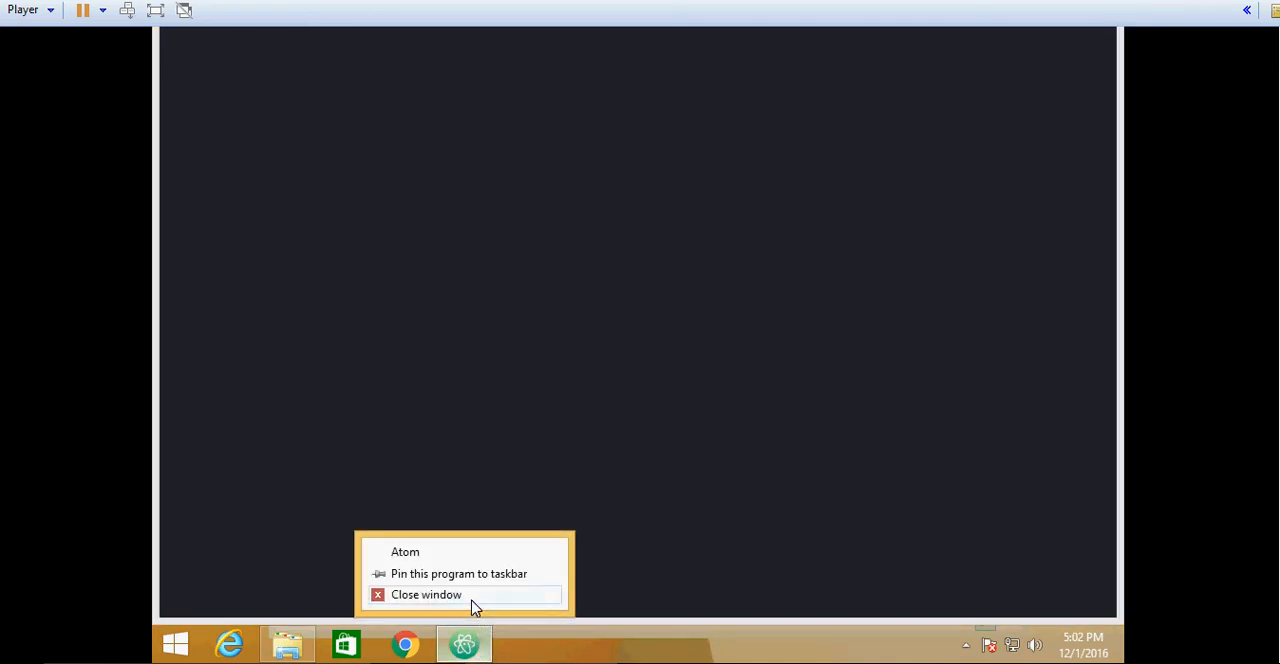
left_click(475, 596)
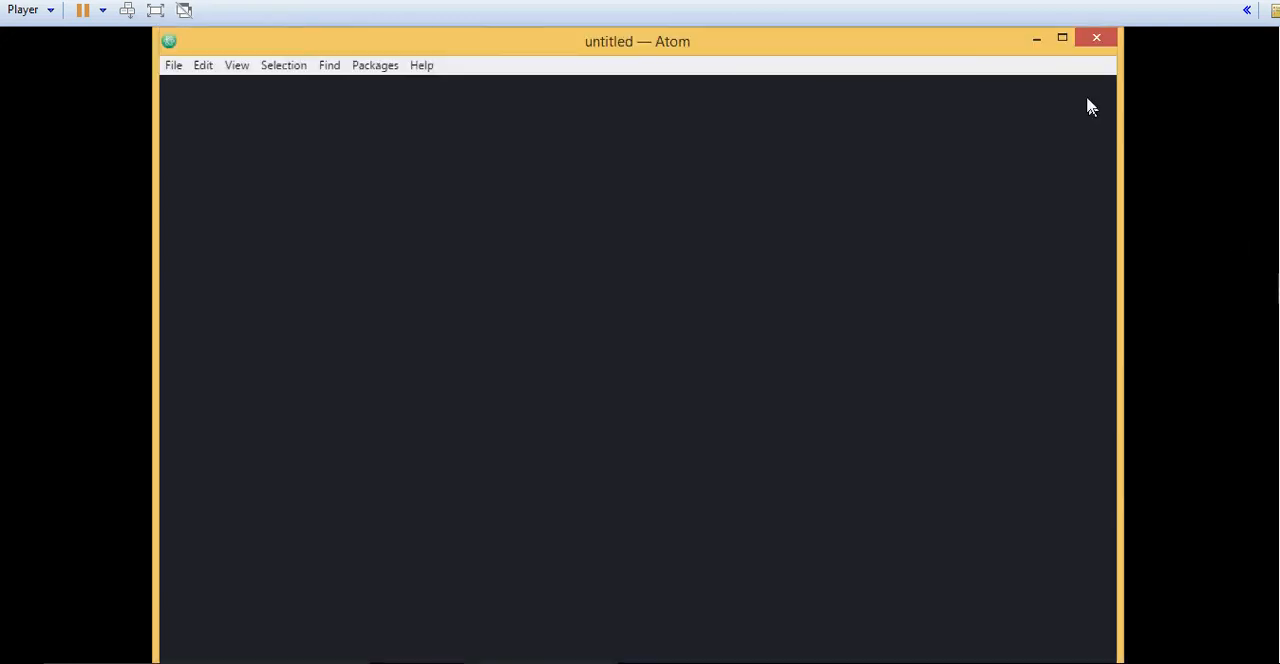
left_click(1096, 42)
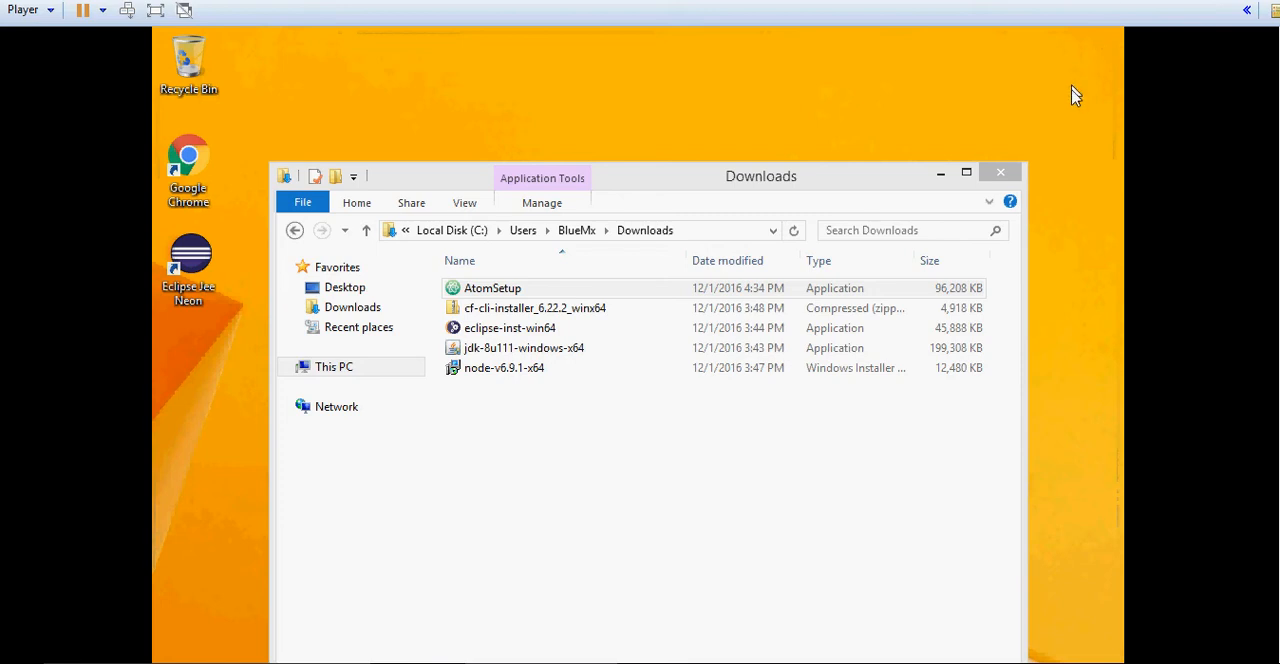
- Launch Eclipse Jee Neon from the desktop with the workspace C:\Users\BlueMx\workspace and go to the Workbench
left_click(203, 250)
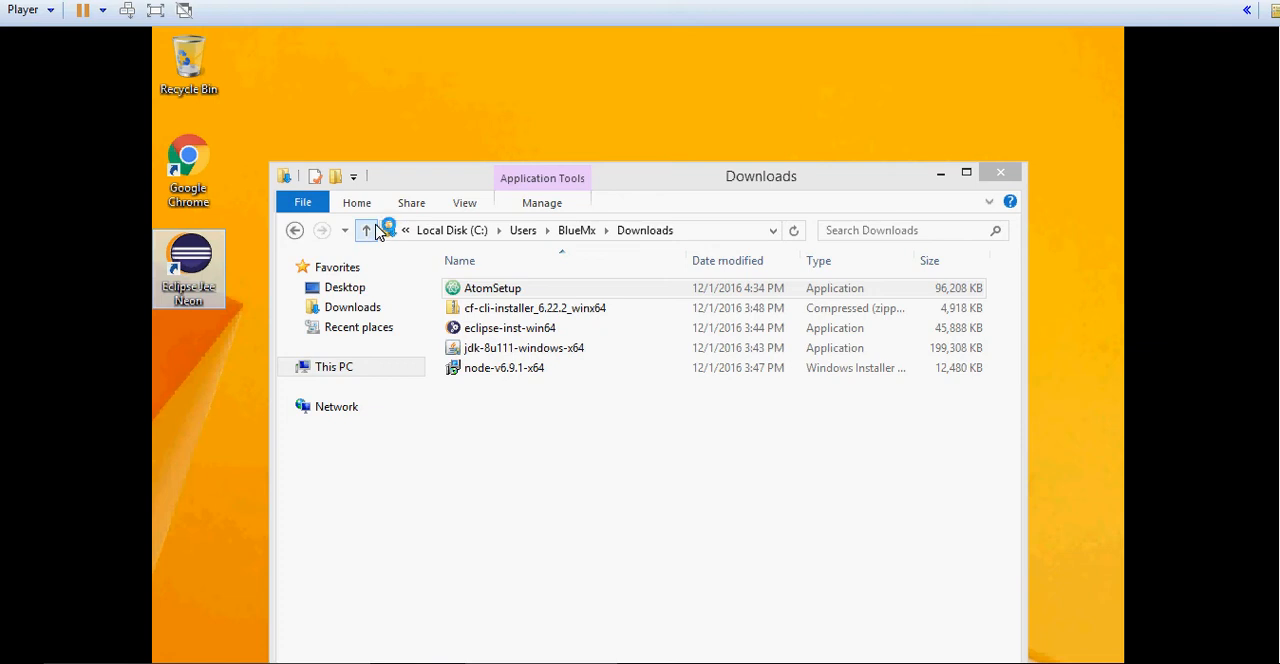
left_click_drag(1277, 252, 1277, 335)
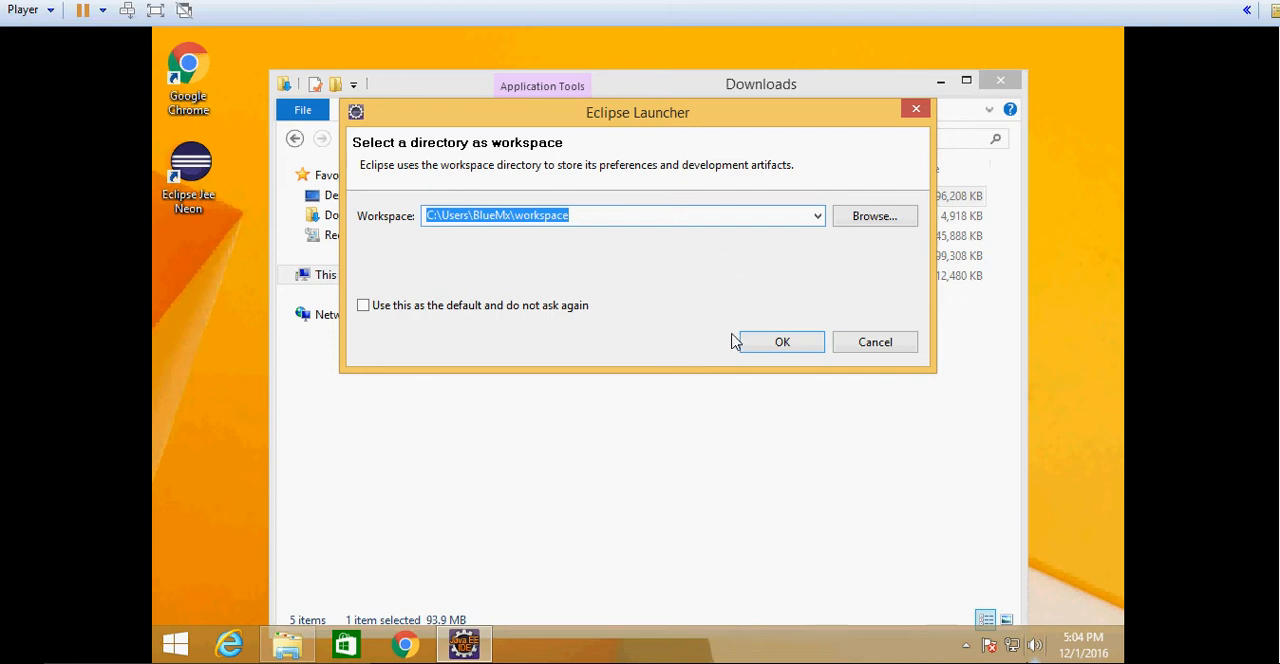
left_click(755, 343)
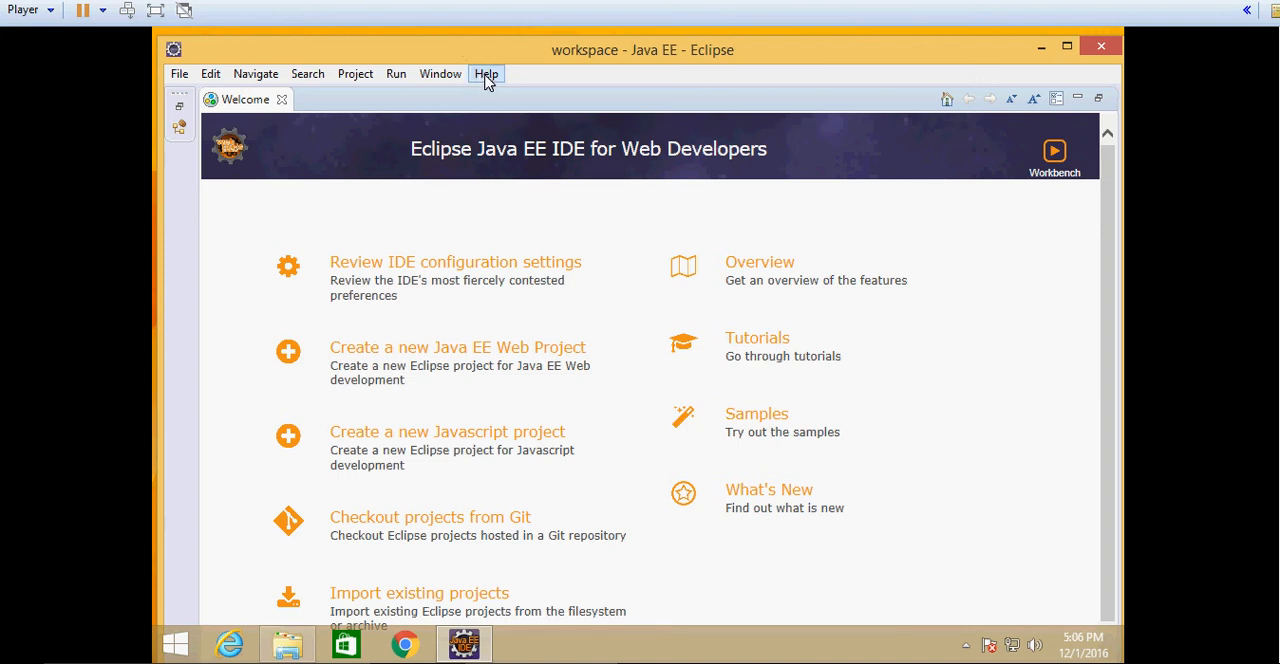
left_click(1060, 162)
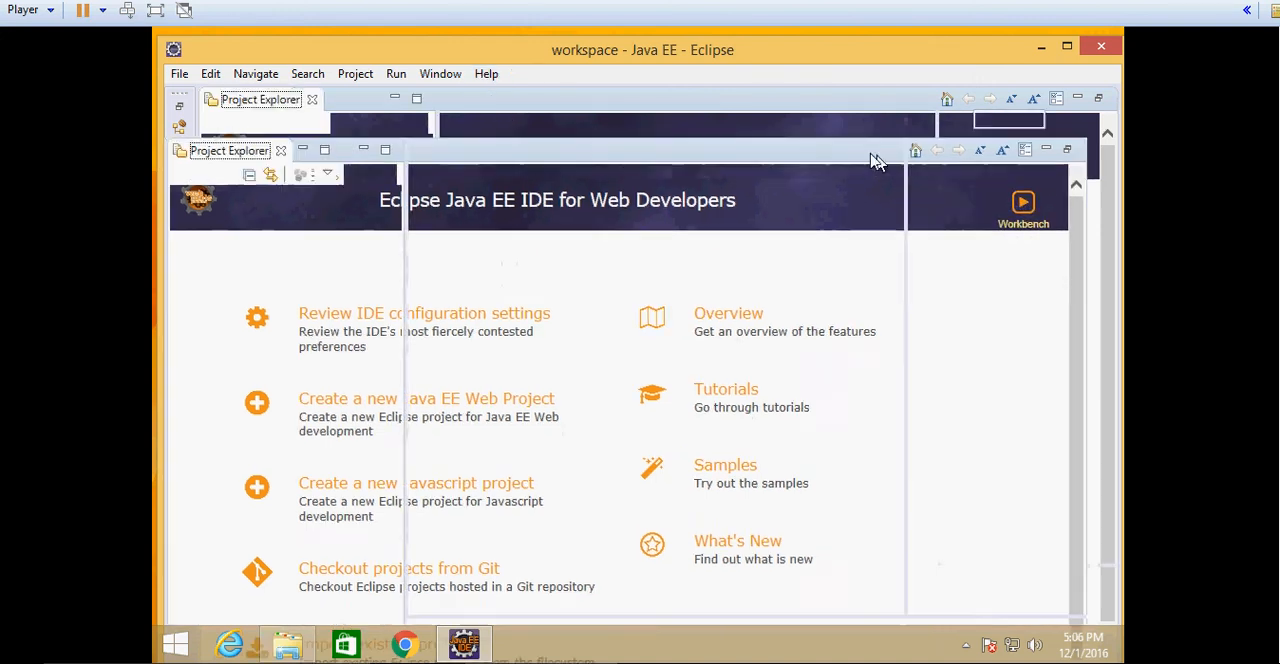
- Open the Eclipse Marketplace and search for bluemix to locate IBM Eclipse Tools for Bluemix for Neon
left_click(485, 76)
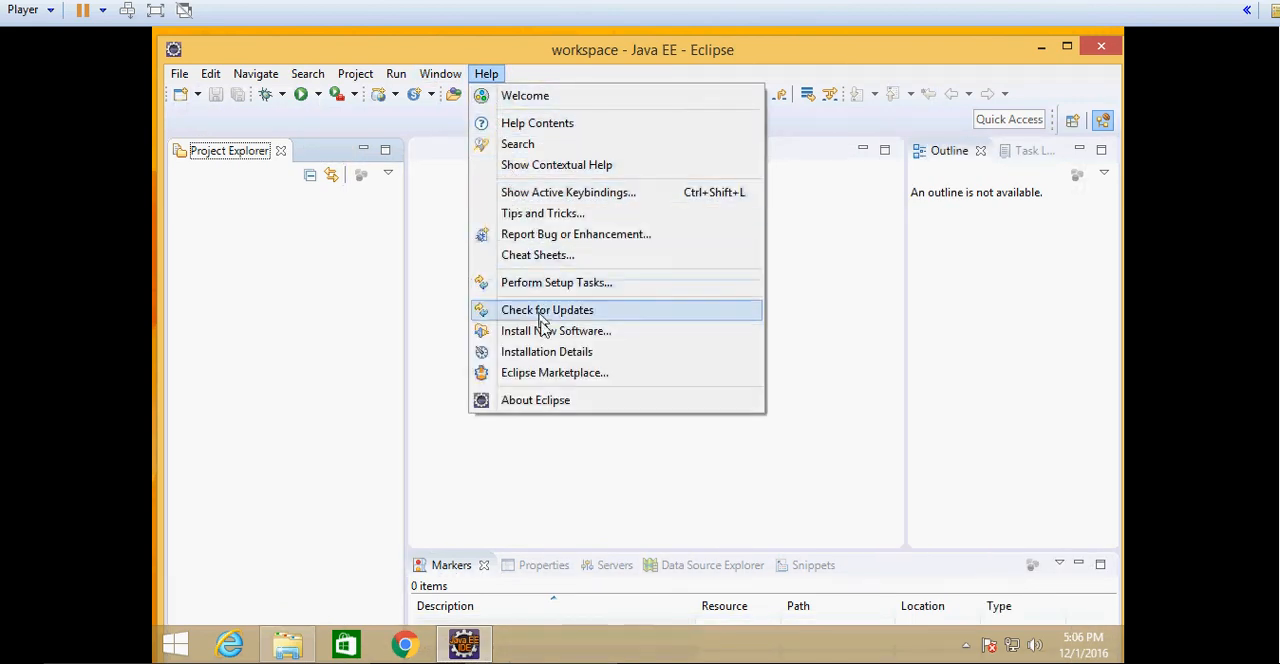
left_click(545, 372)
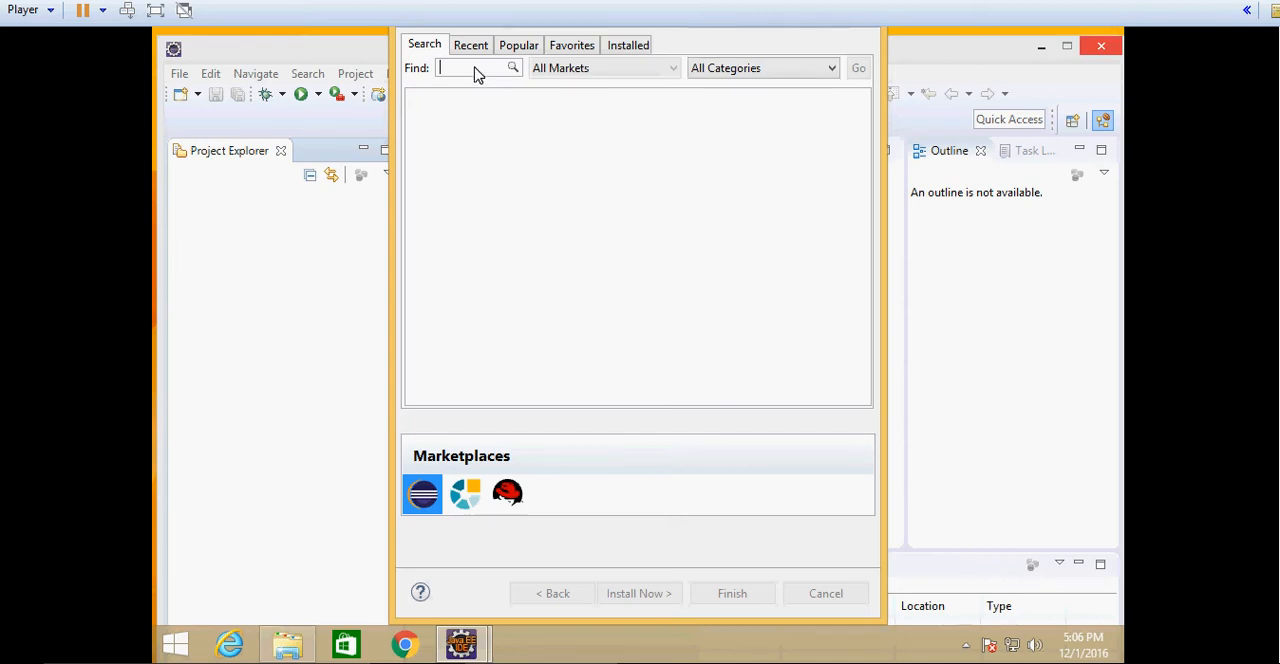
type("bluemix")
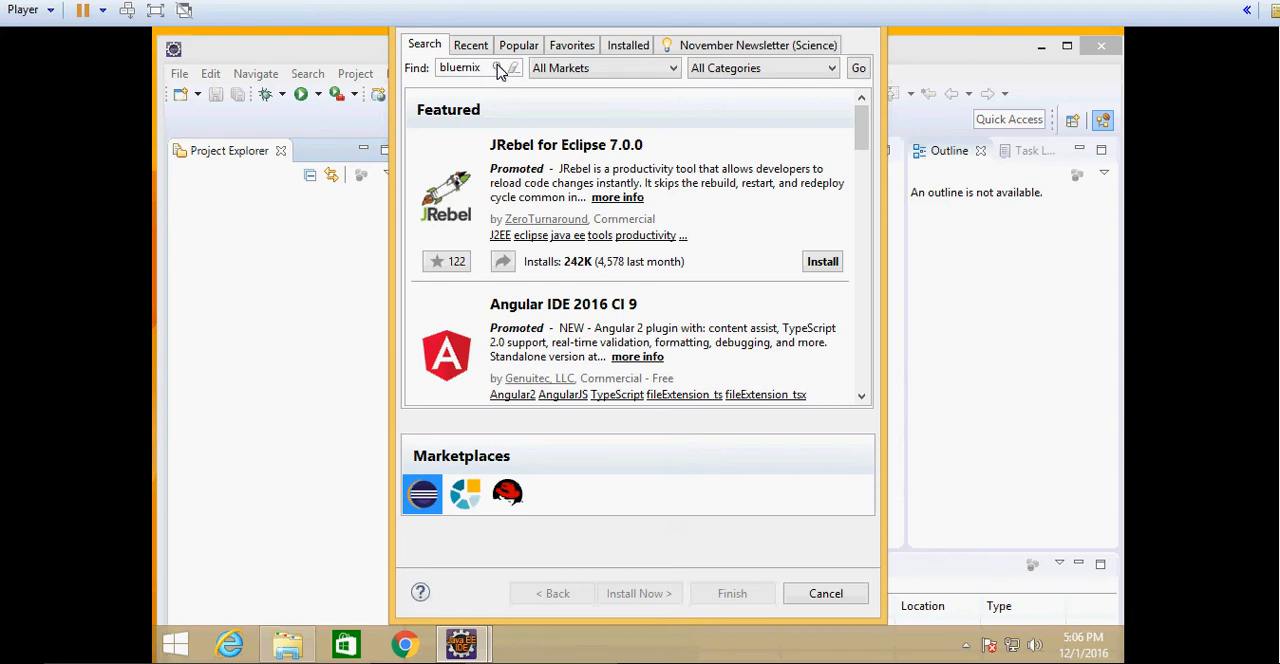
key("Return")
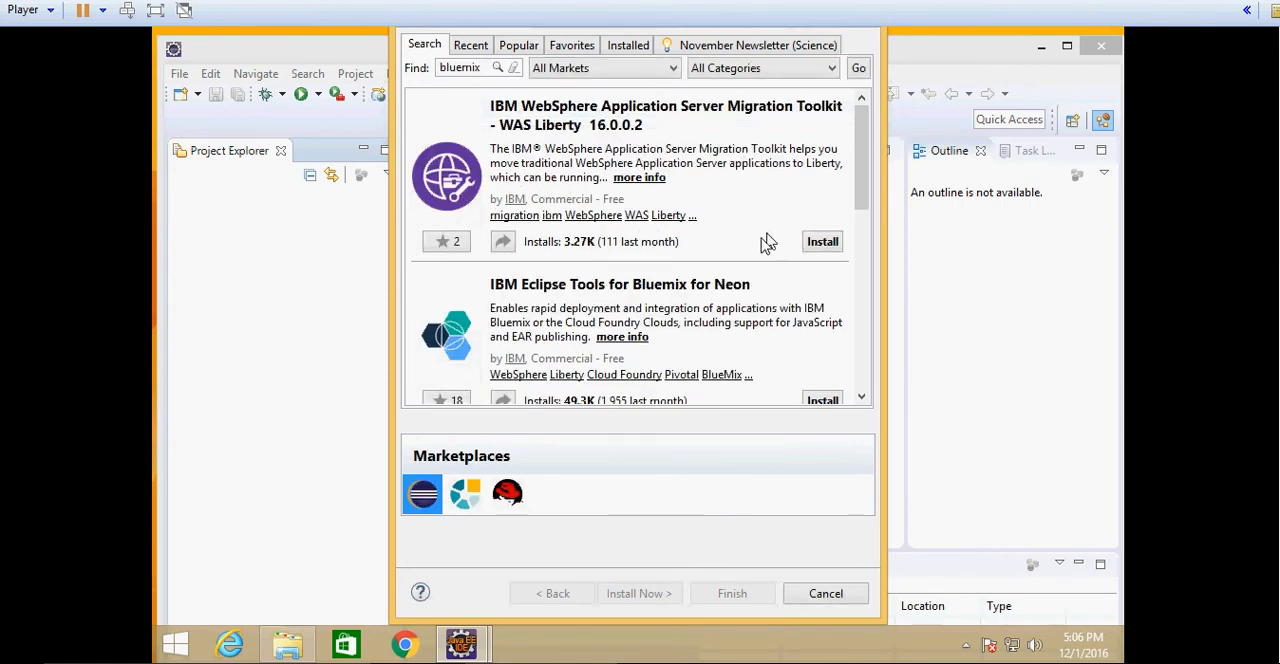
left_click(866, 400)
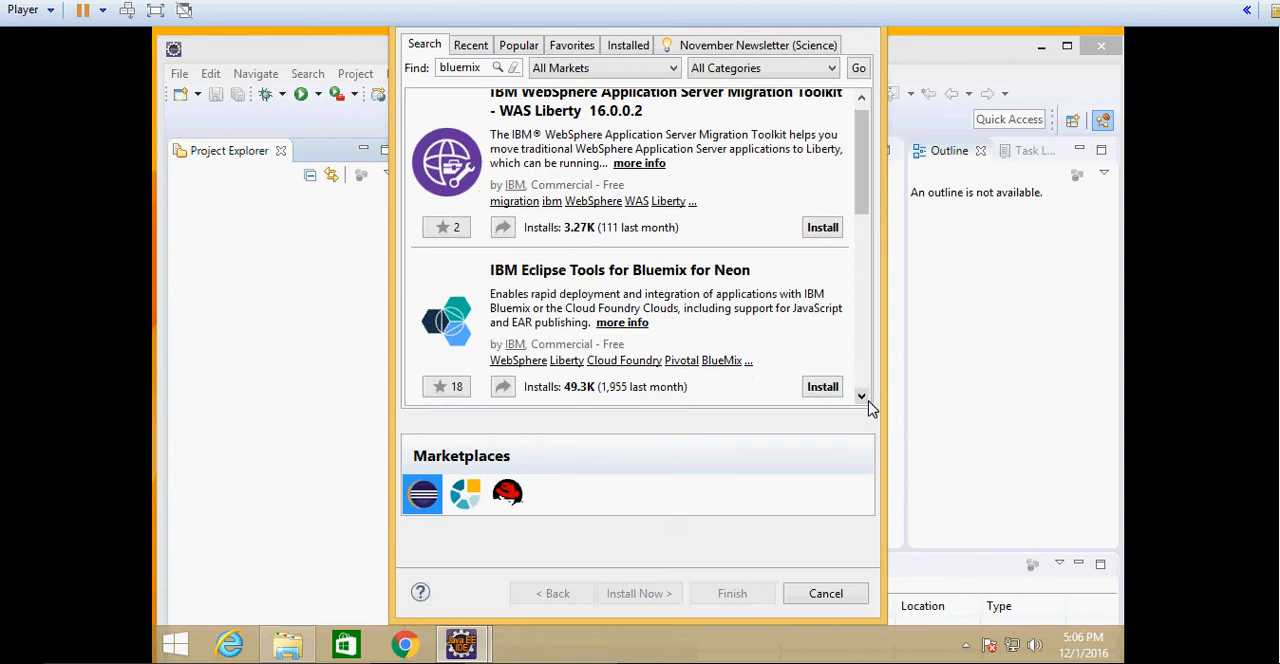
left_click_drag(868, 405, 868, 405)
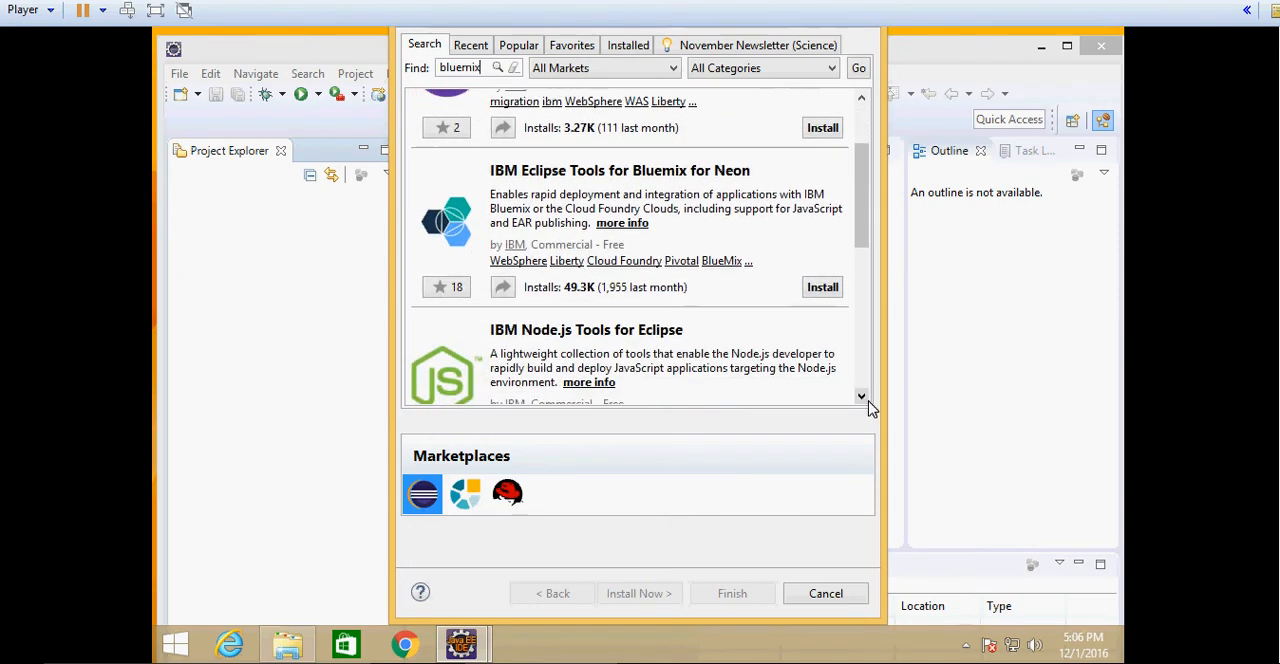
- Start installing IBM Eclipse Tools for Bluemix for Neon and confirm IBM Bluemix Tools and WebSphere Application Server Liberty Tools as its features
left_click(868, 405)
left_click(868, 405)
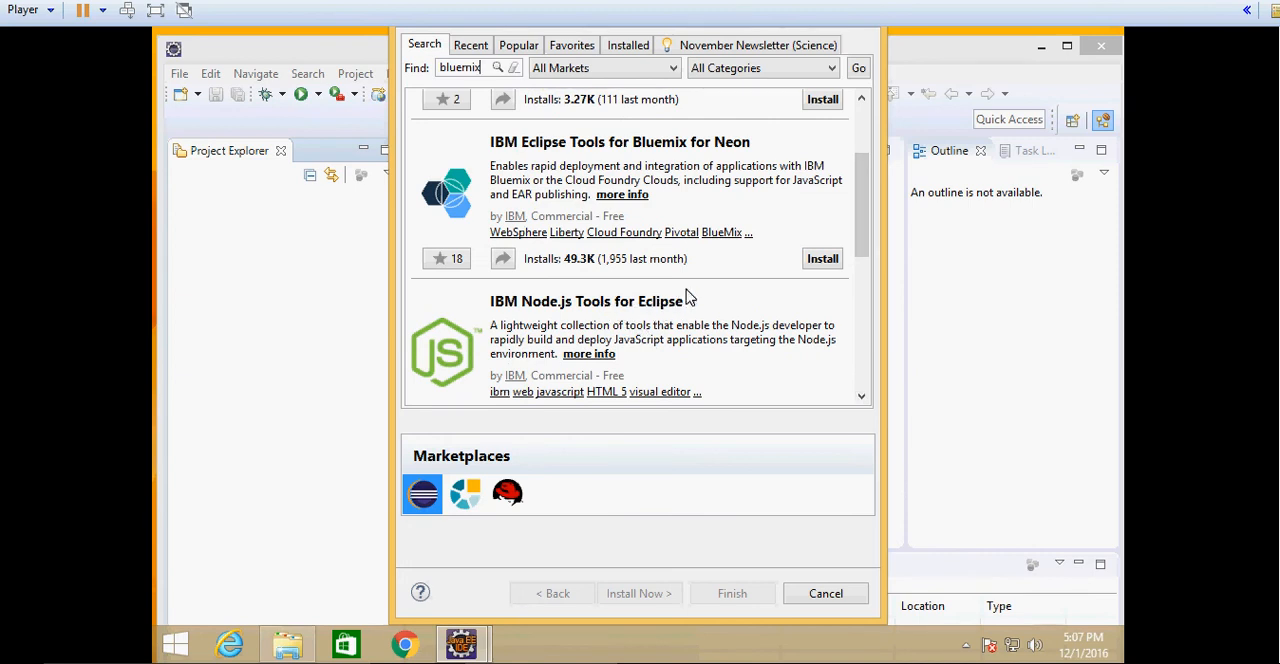
left_click(859, 400)
left_click(859, 400)
left_click(859, 400)
left_click(859, 400)
left_click(859, 400)
left_click(859, 400)
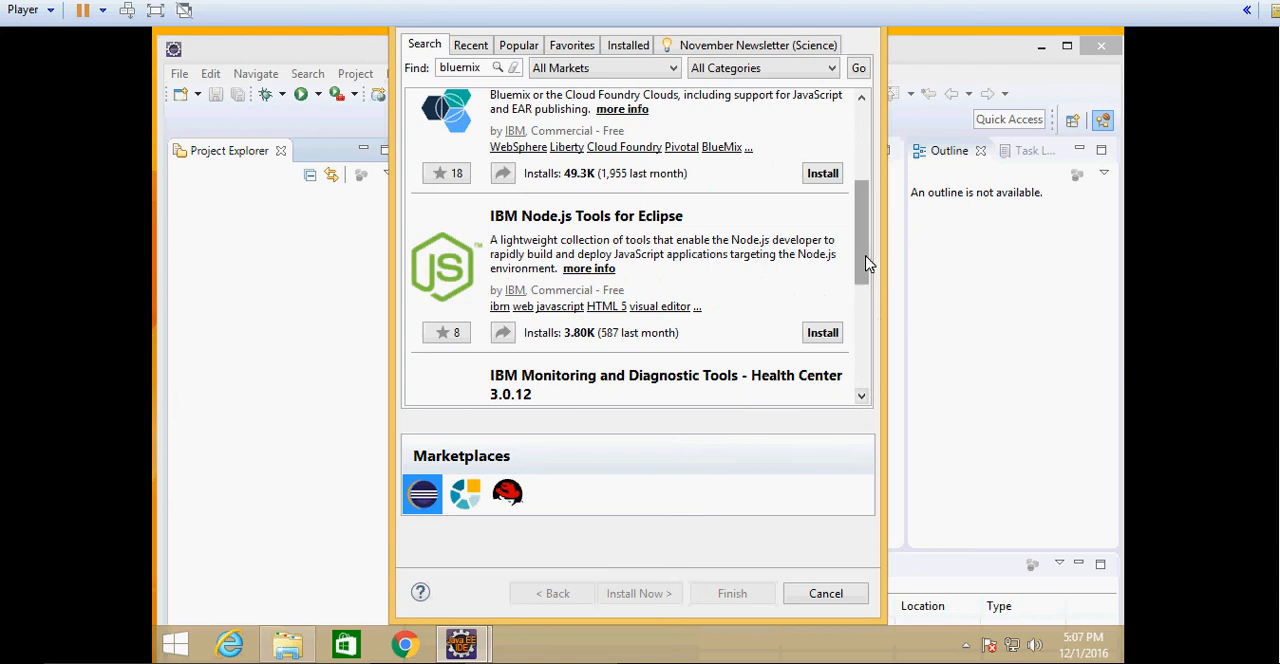
scroll(867, 263, "up", 3)
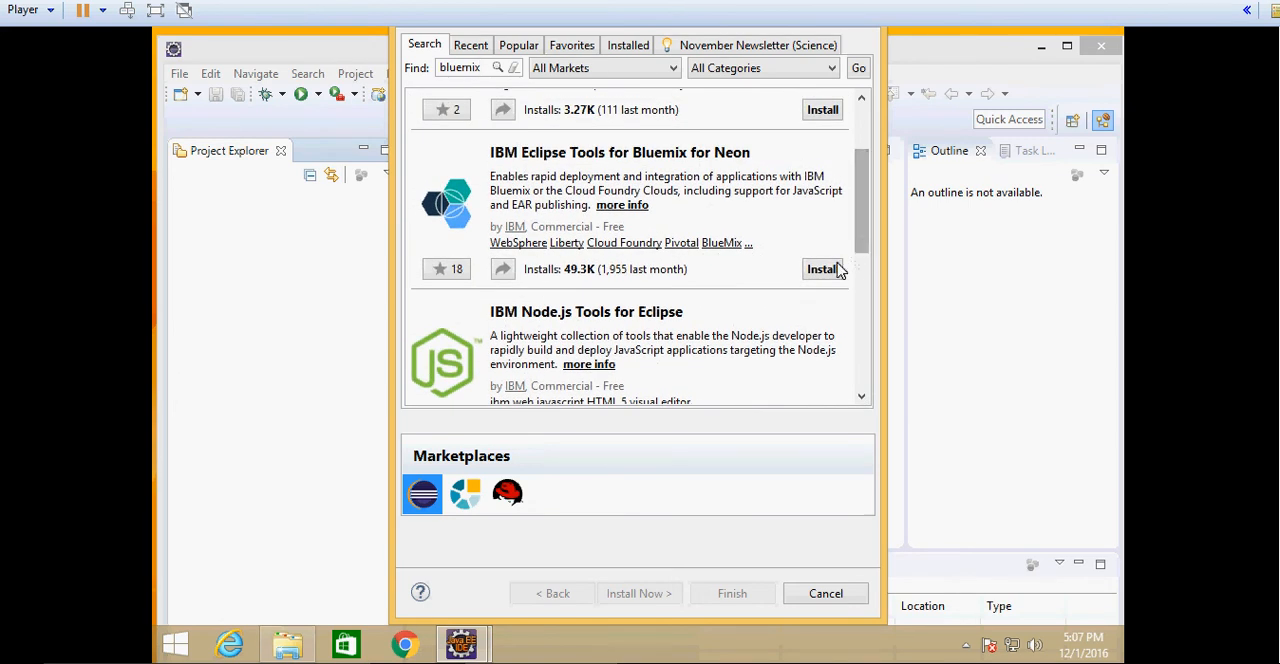
left_click(836, 270)
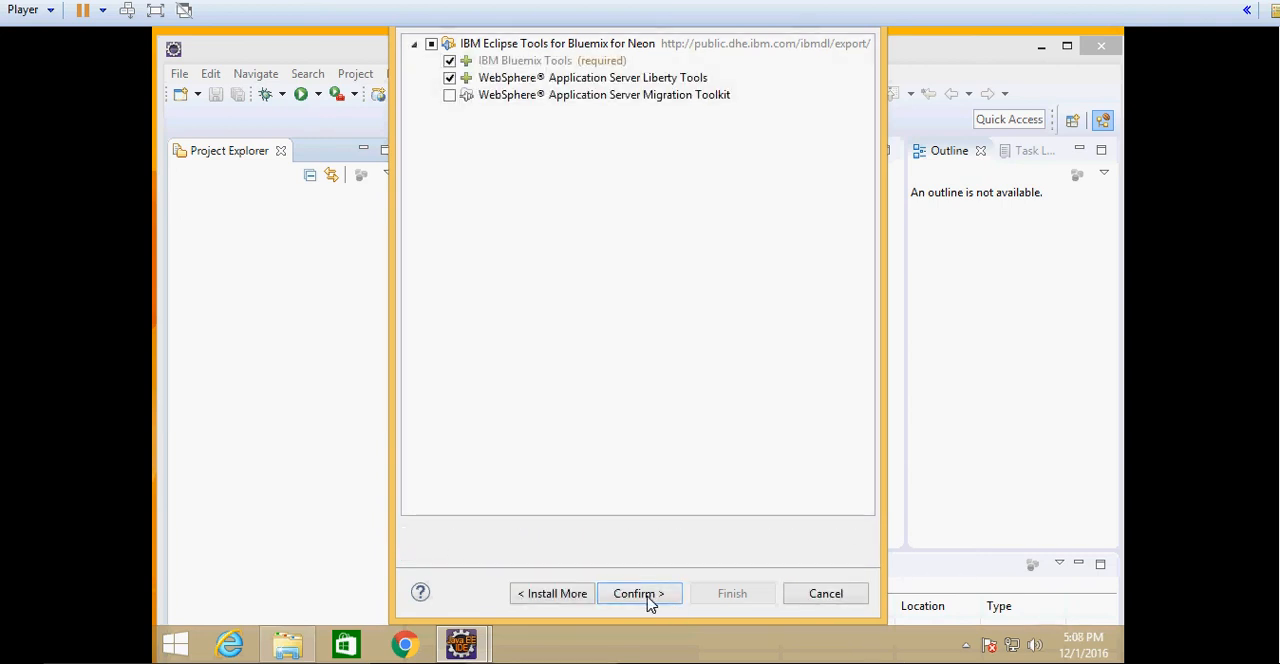
left_click(648, 598)
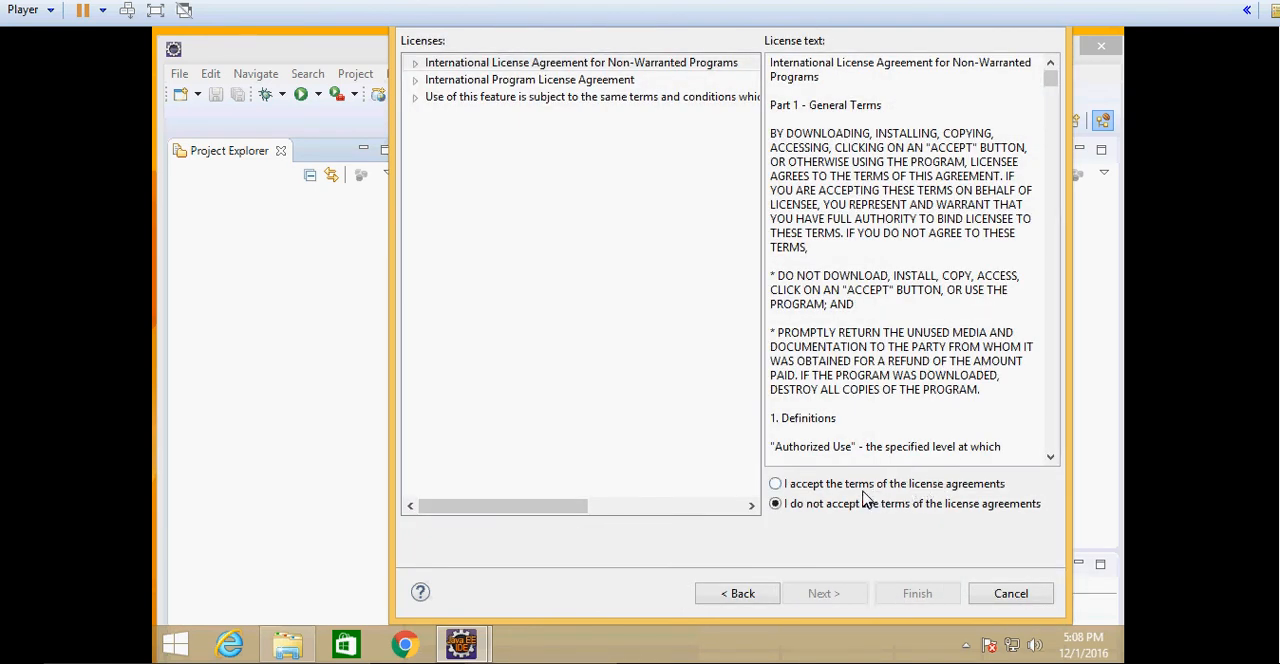
- Accept the license agreements for the Bluemix tools, finish the installation and decline restarting Eclipse
left_click(795, 485)
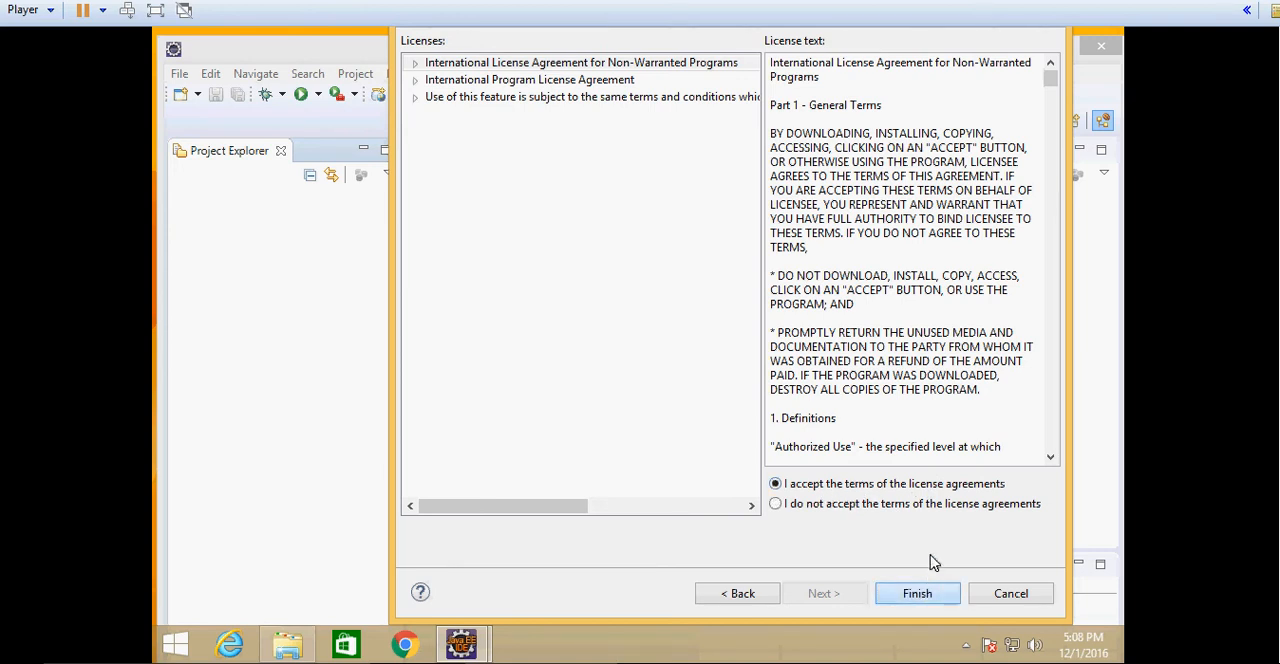
left_click(922, 592)
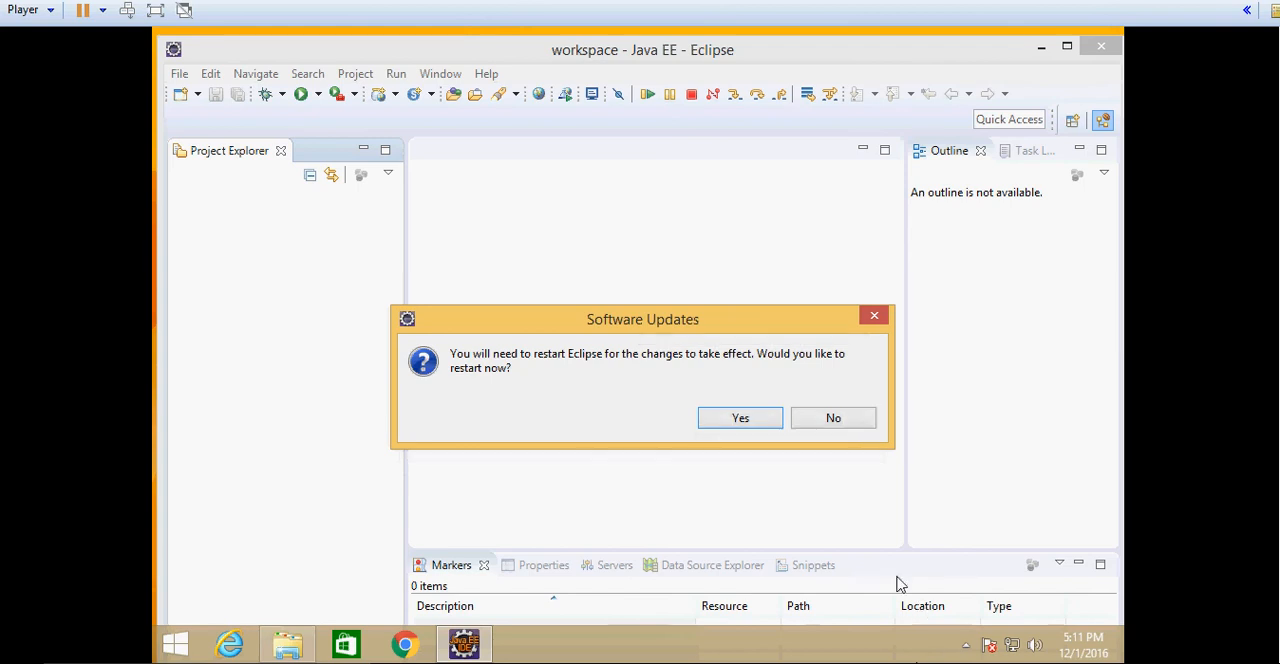
left_click(845, 428)
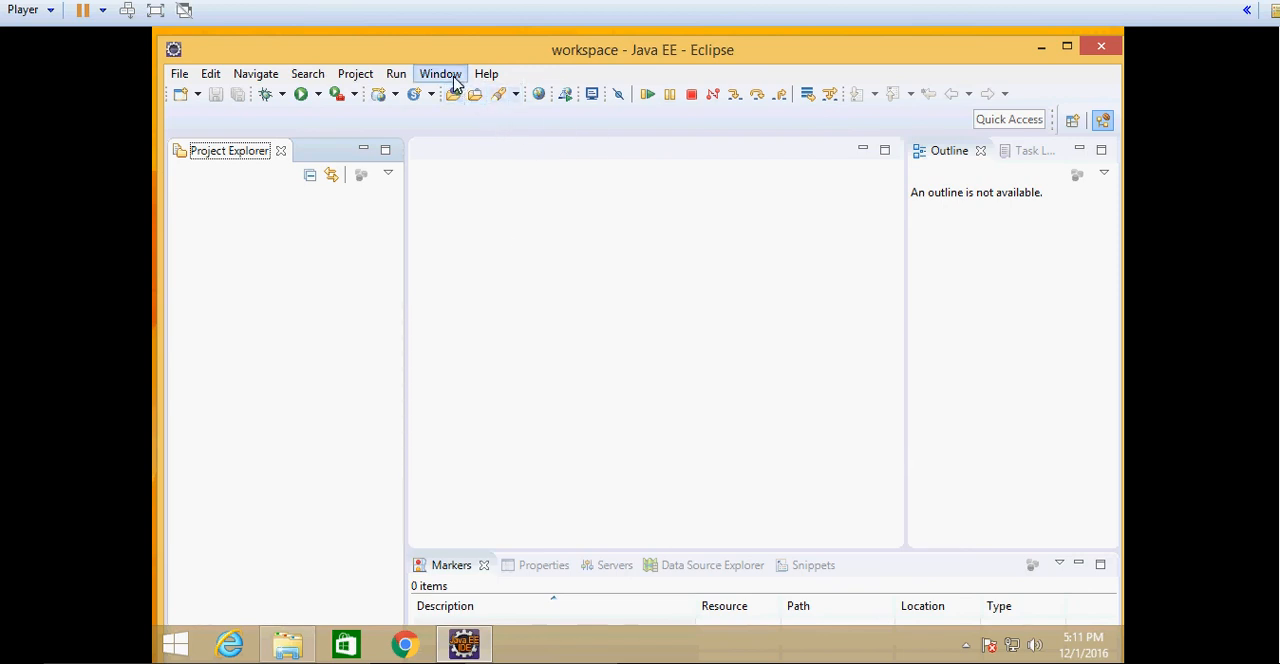
- Reopen the Eclipse Marketplace and search for bluemix
left_click(488, 75)
left_click(518, 371)
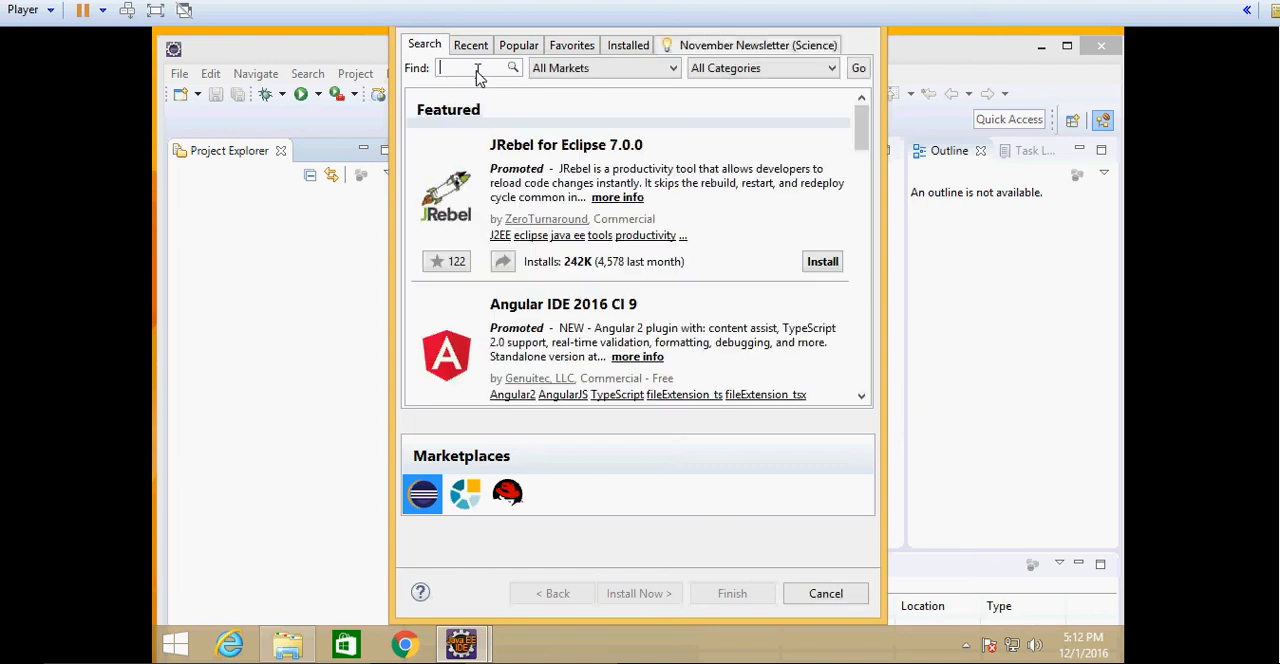
type("bl")
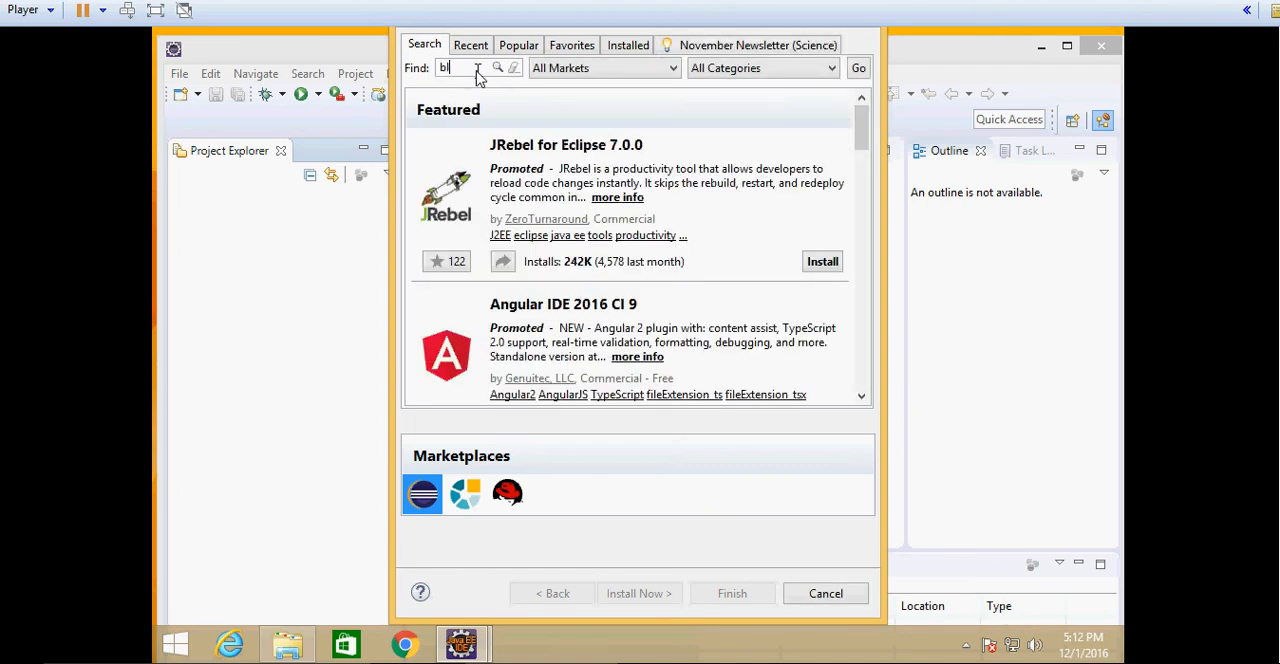
type("uemix")
left_click(498, 68)
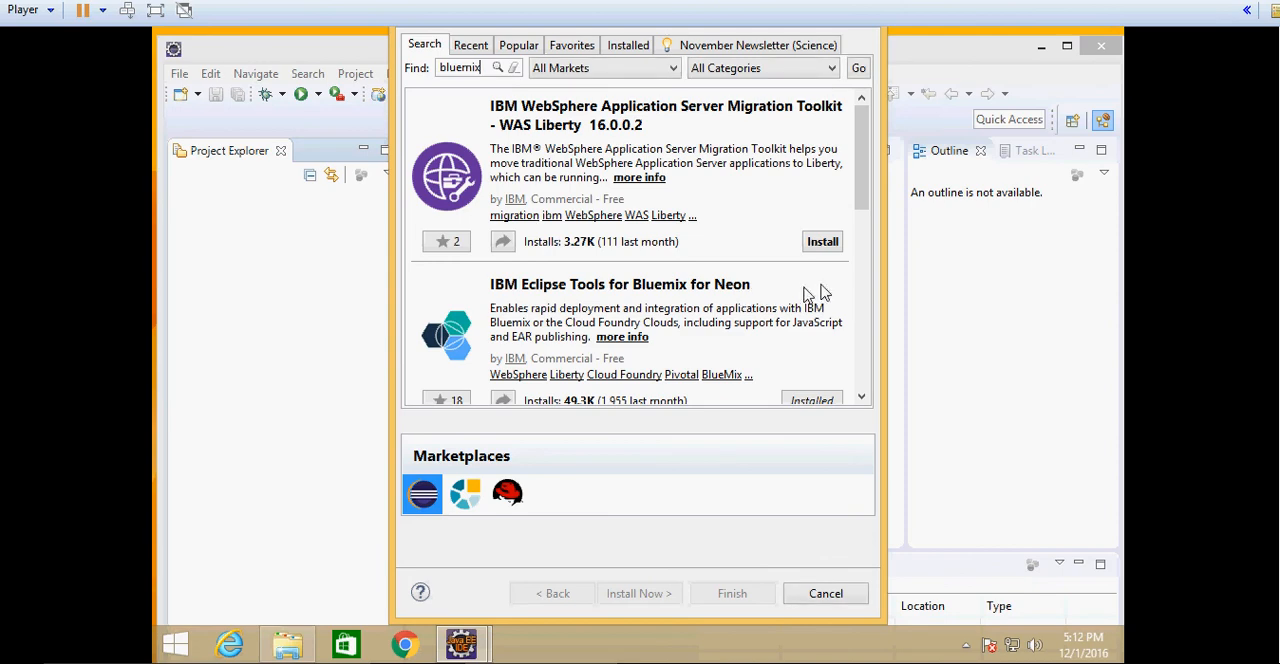
- Install IBM Node.js Tools for Eclipse with only its required features and accept the license agreements
left_click(862, 399)
left_click(862, 399)
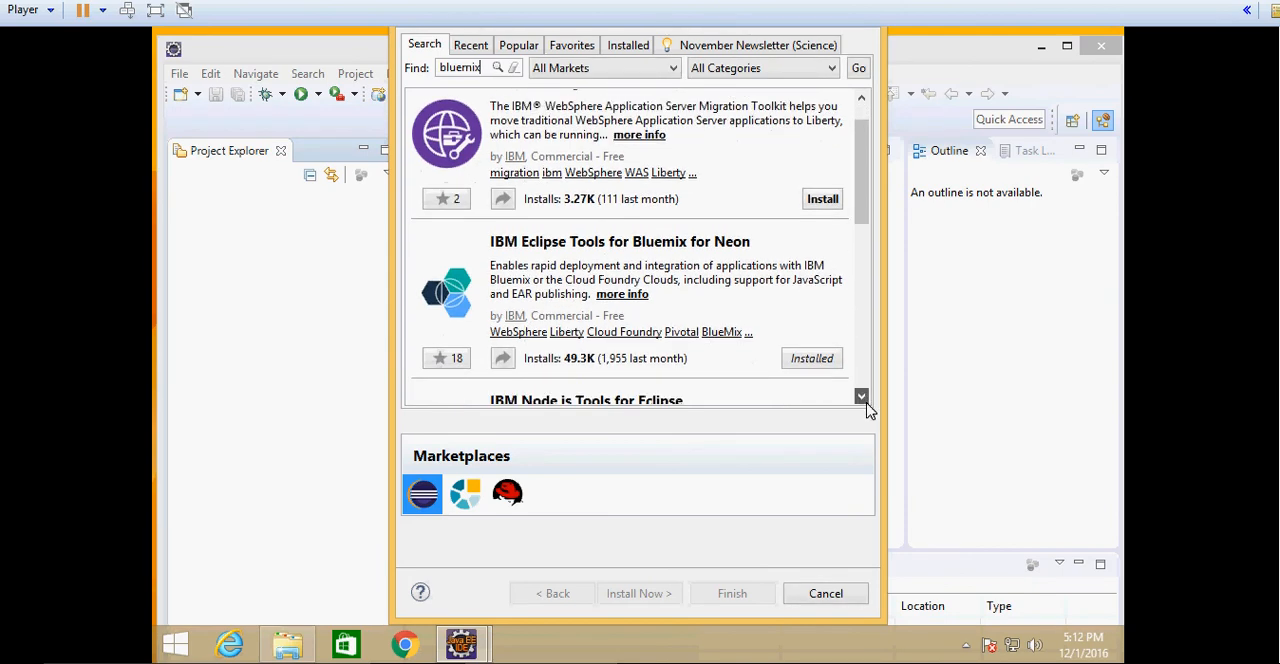
left_click(862, 399)
left_click(862, 399)
left_click(862, 399)
left_click(862, 398)
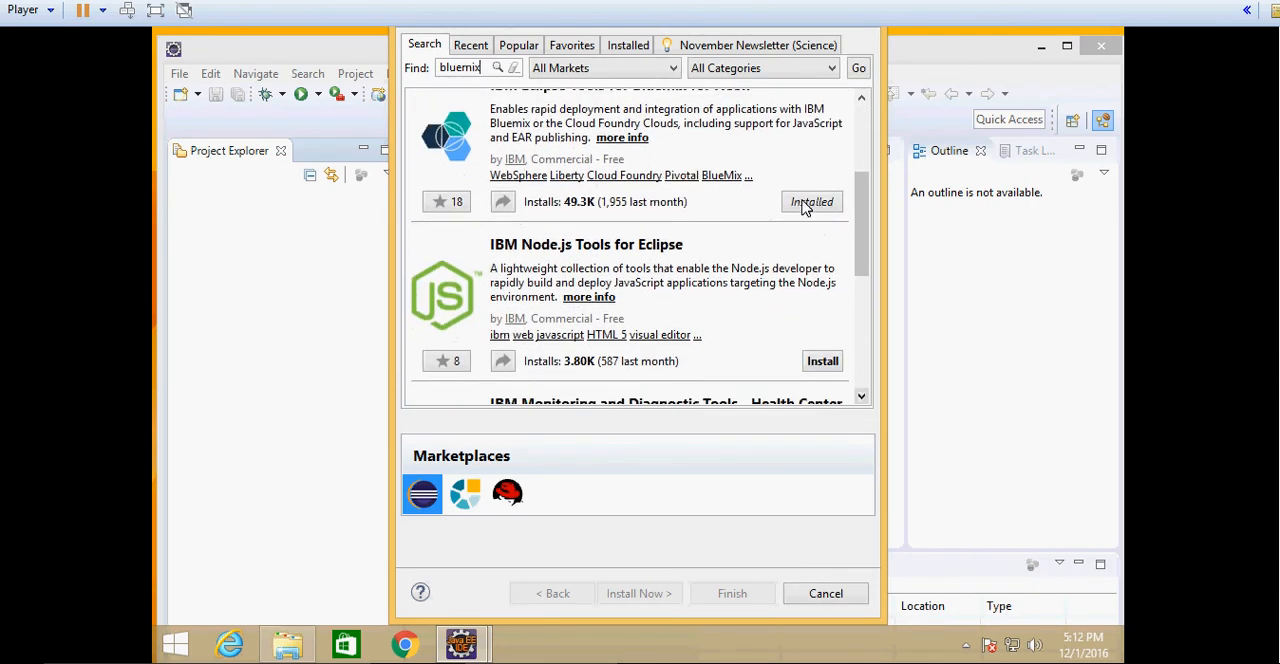
left_click(834, 365)
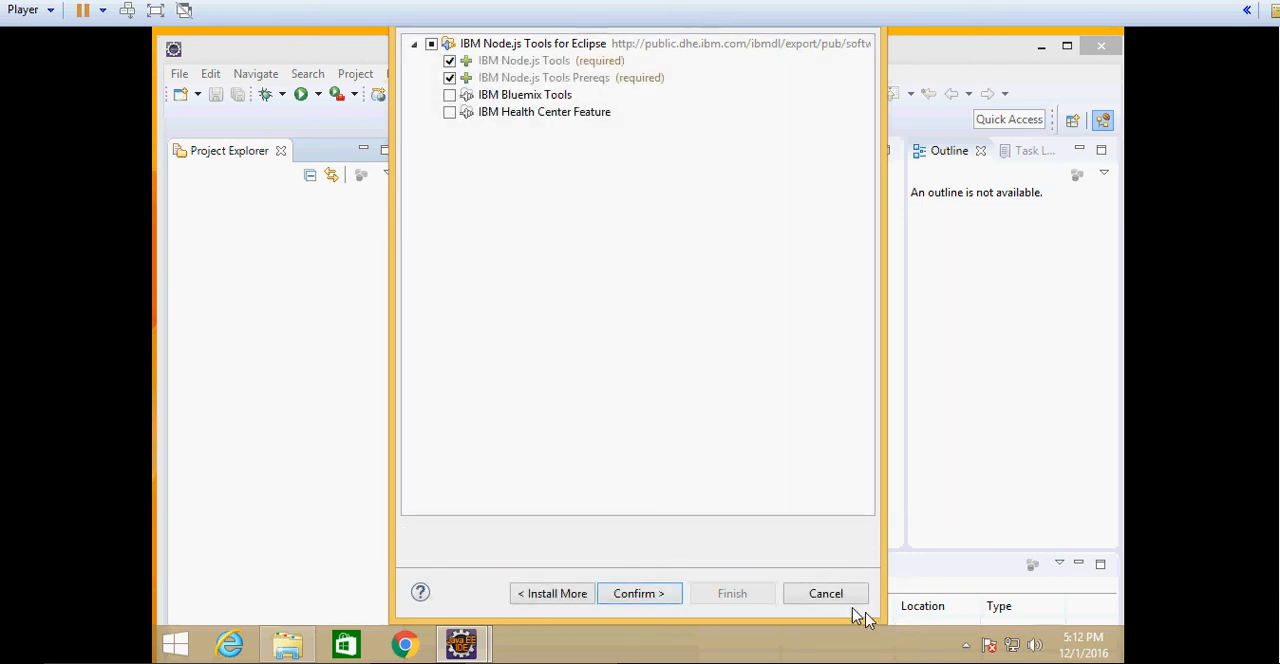
left_click(640, 593)
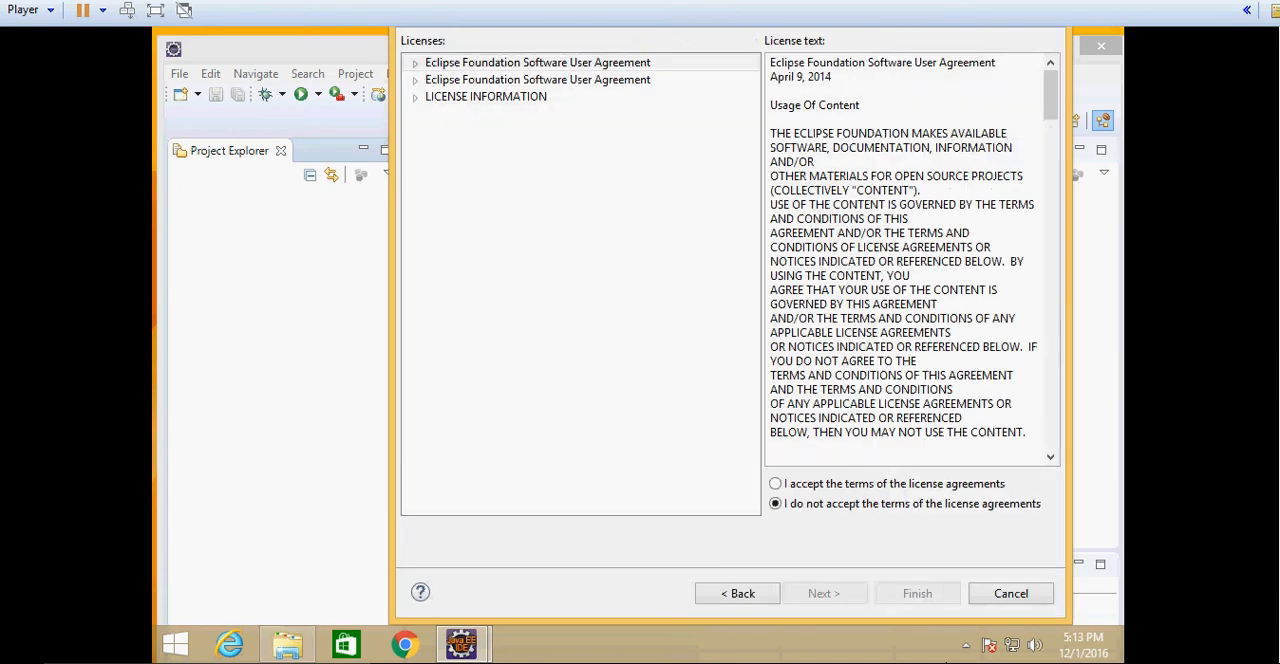
left_click(860, 488)
left_click(914, 592)
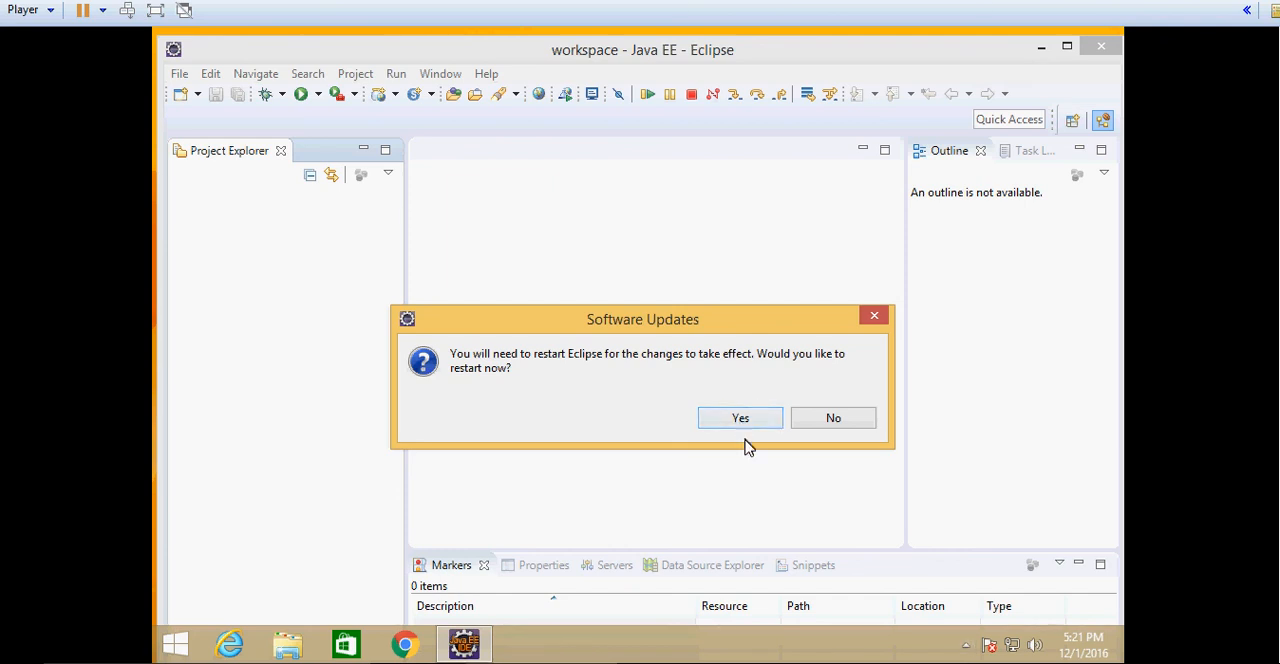
- Dismiss the Software Updates restart prompt and exit Eclipse
left_click(876, 317)
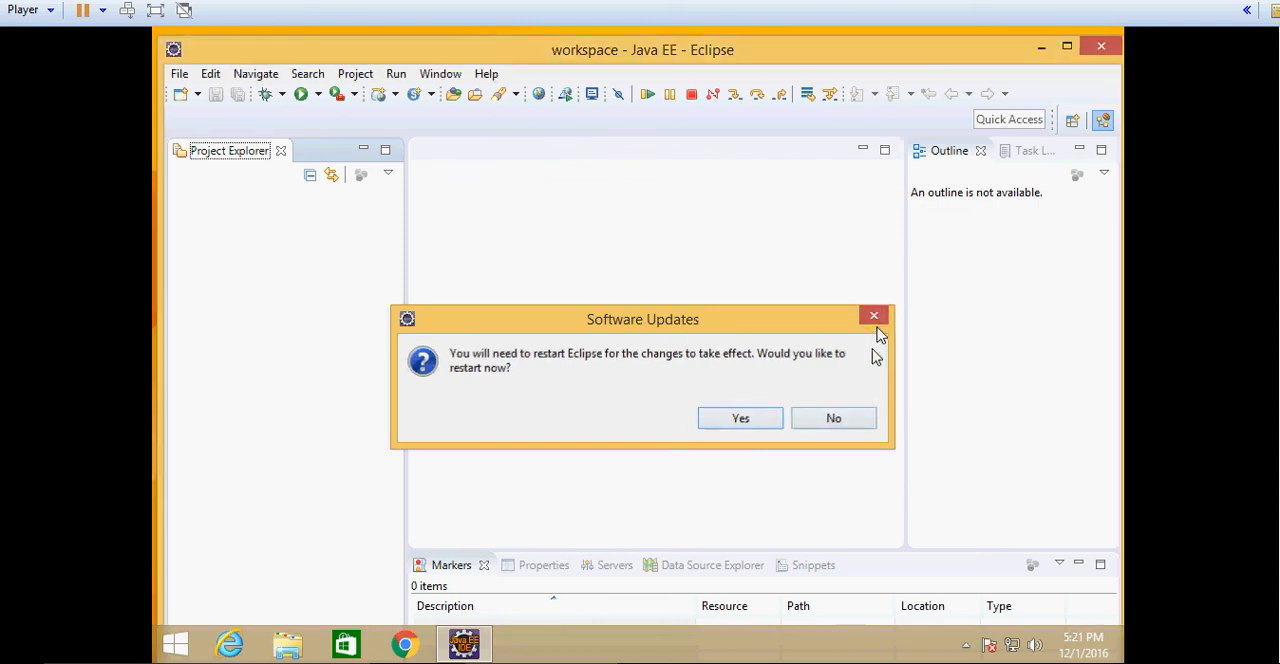
left_click(1091, 55)
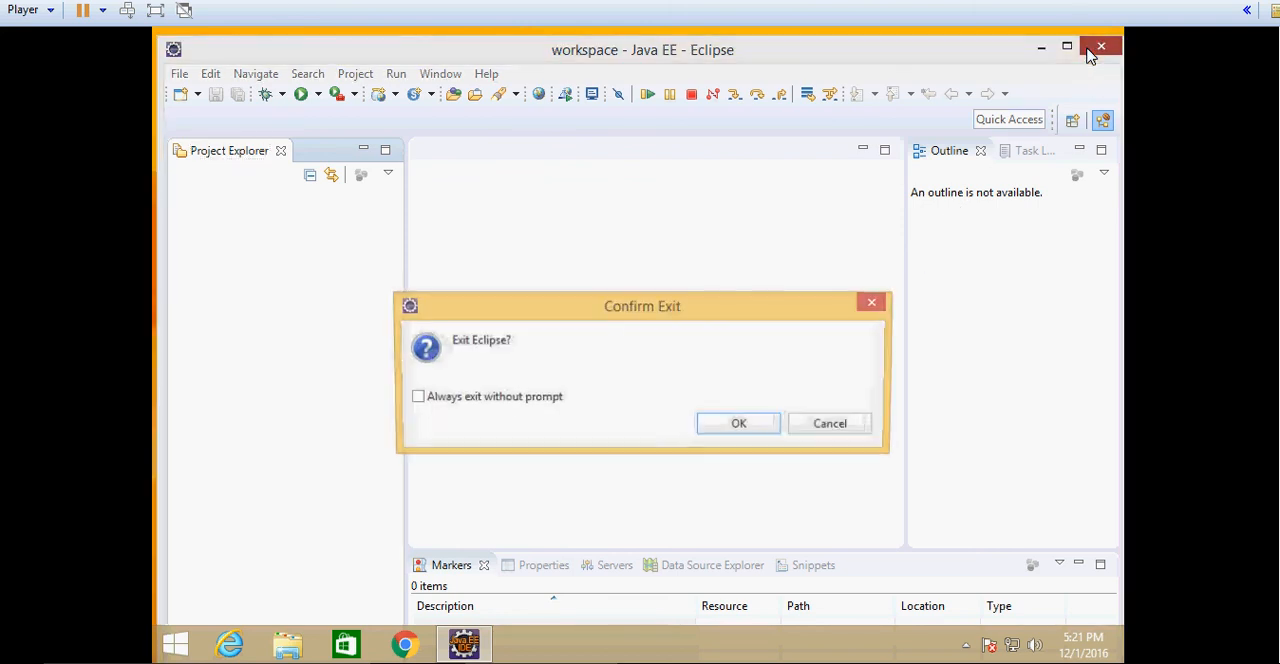
left_click(740, 428)
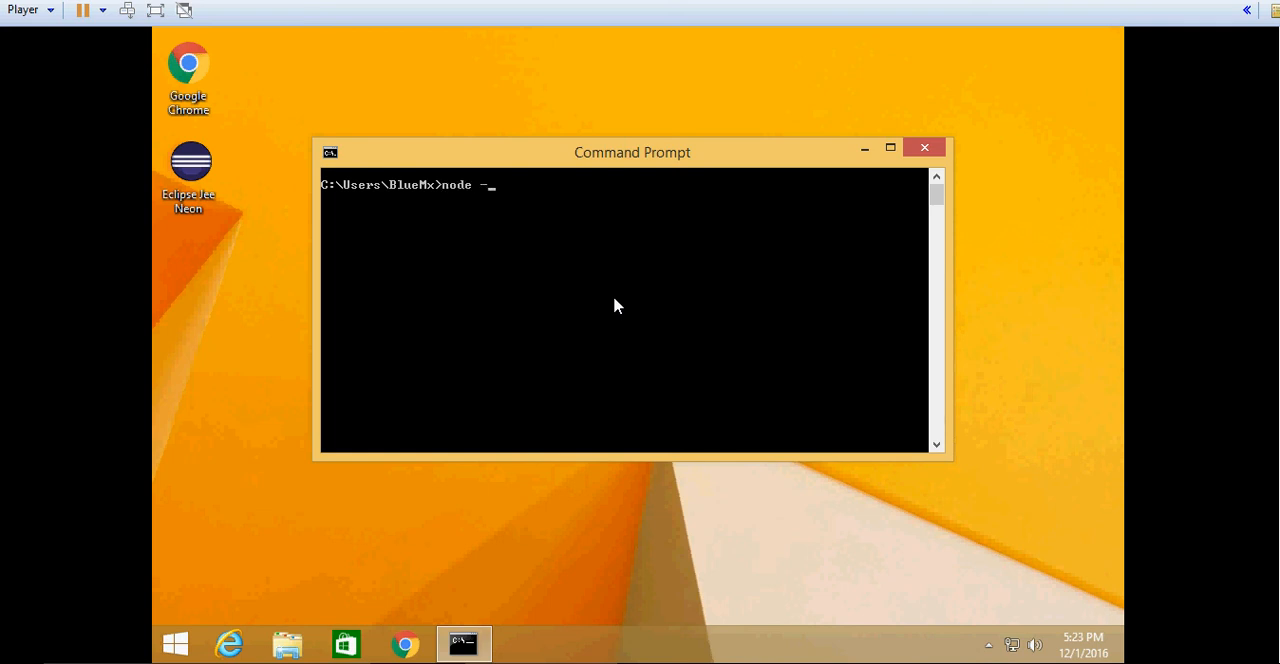
- Check the installed Node.js and Cloud Foundry CLI versions in Command Prompt with node -v and cf -v
key("Return")
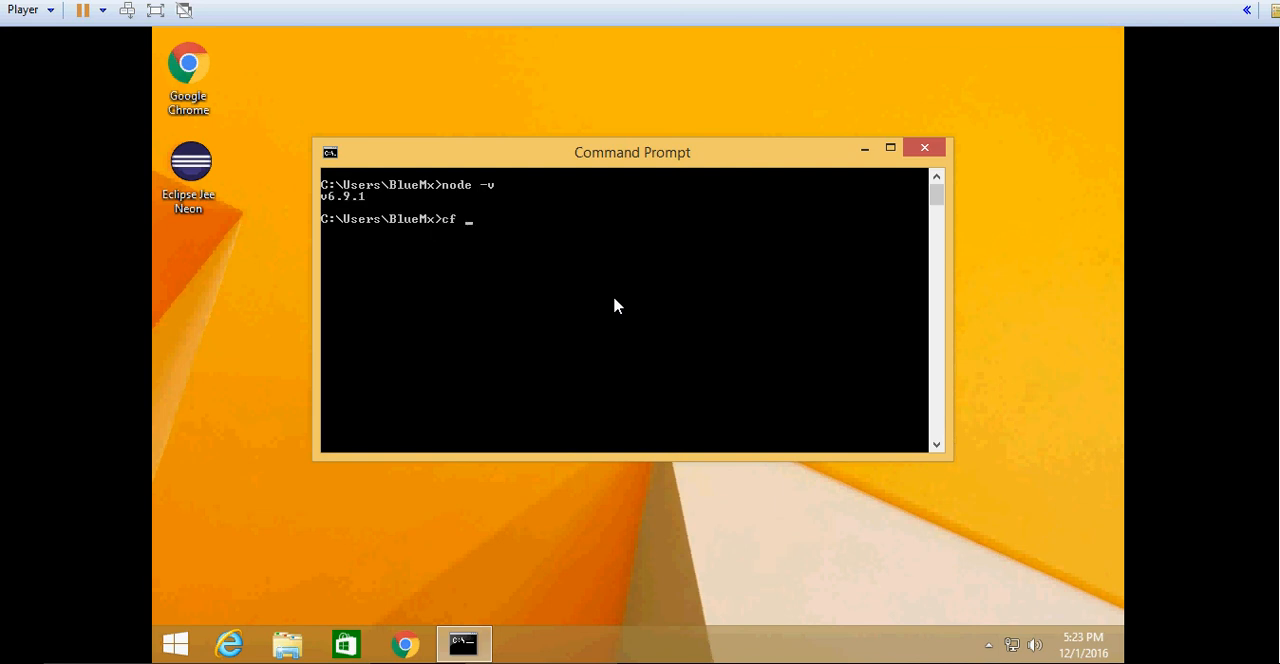
type("cf -v")
key("Return")
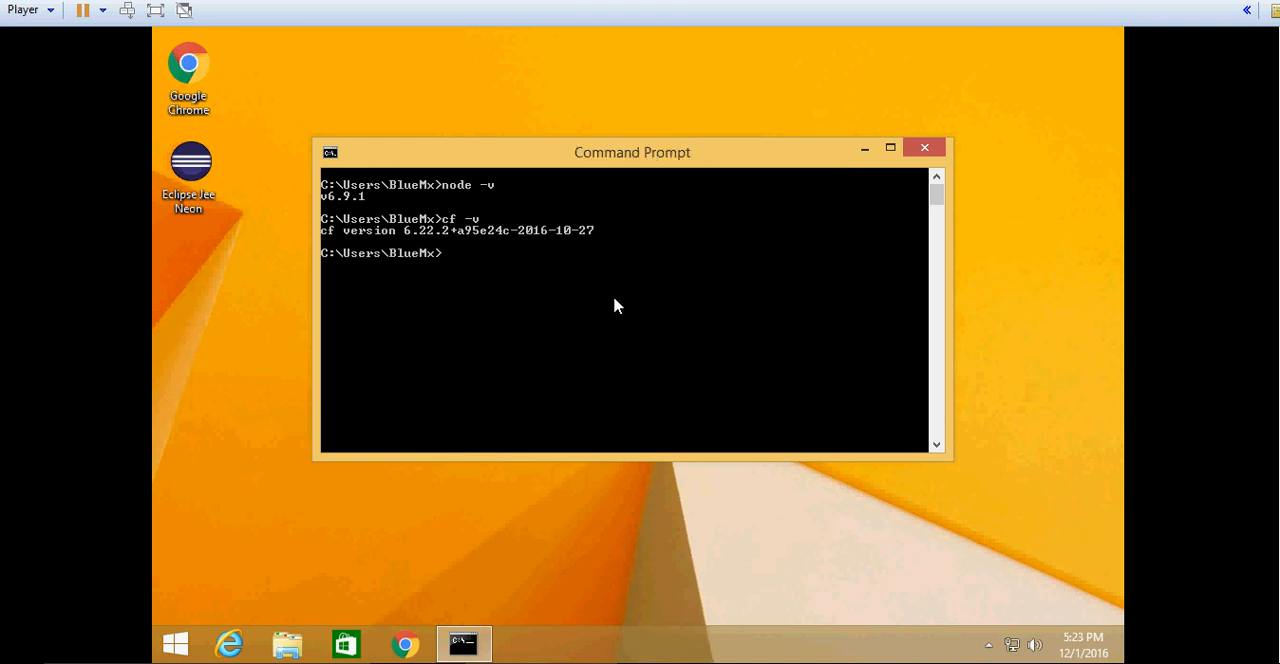